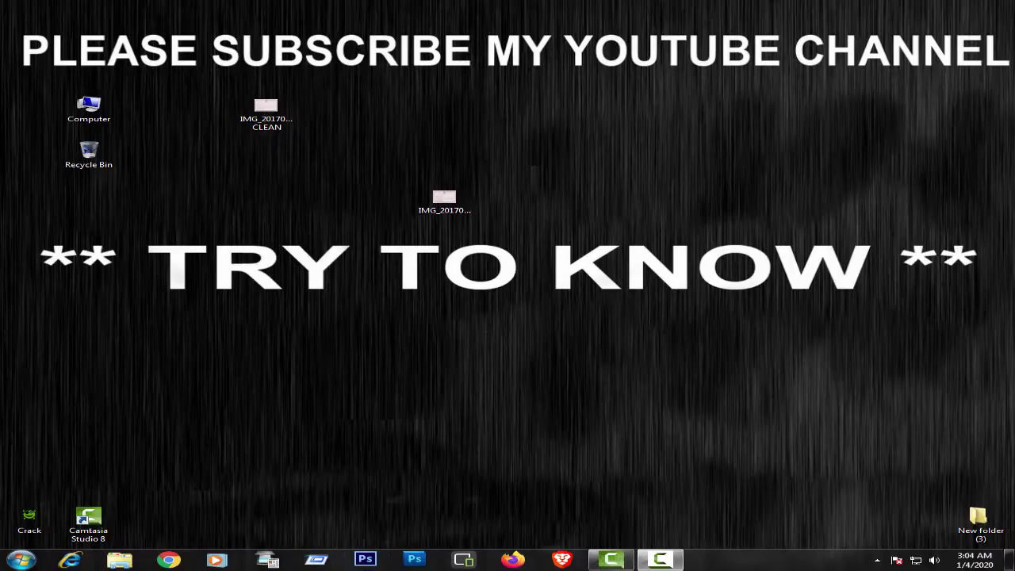
Launch Adobe Photoshop CS5 from the taskbar and let it finish loading
{"action": "left_click", "coordinate": [411, 561]}
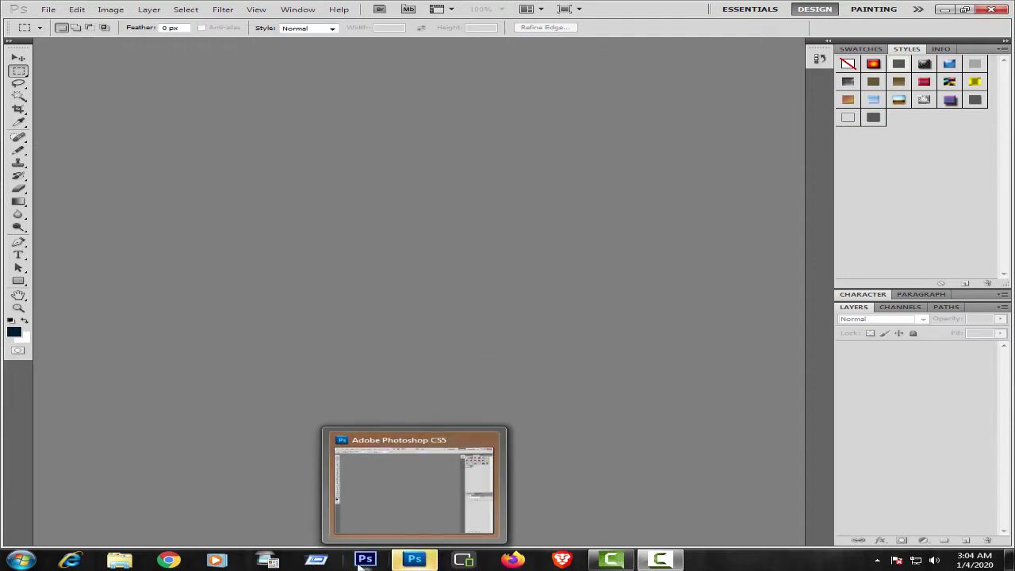
Run the 'tree' command, then shrink the Photoshop window to the right side of the screen
{"action": "left_click", "coordinate": [318, 561]}
{"action": "type", "text": "tree"}
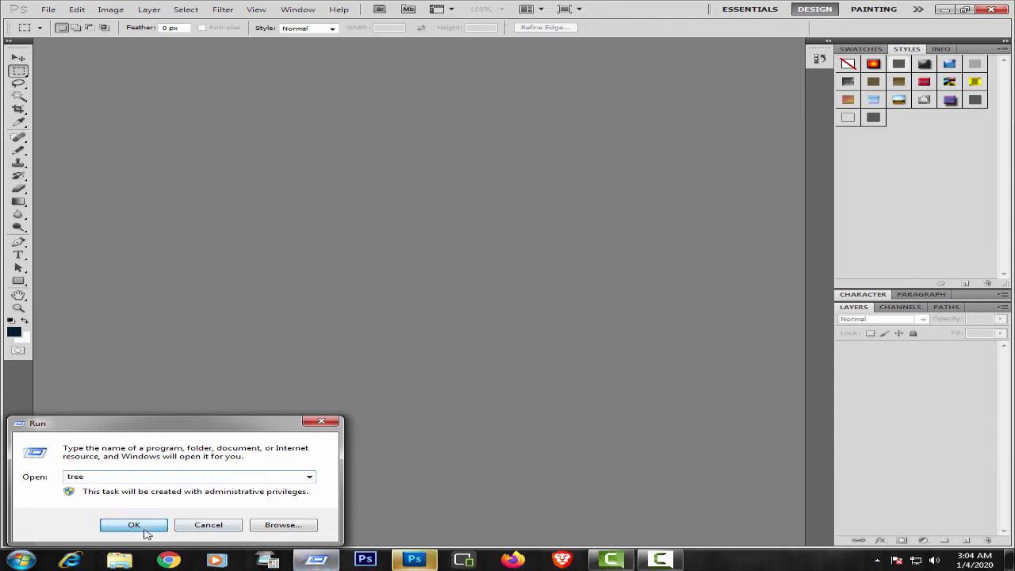
{"action": "left_click", "coordinate": [141, 522]}
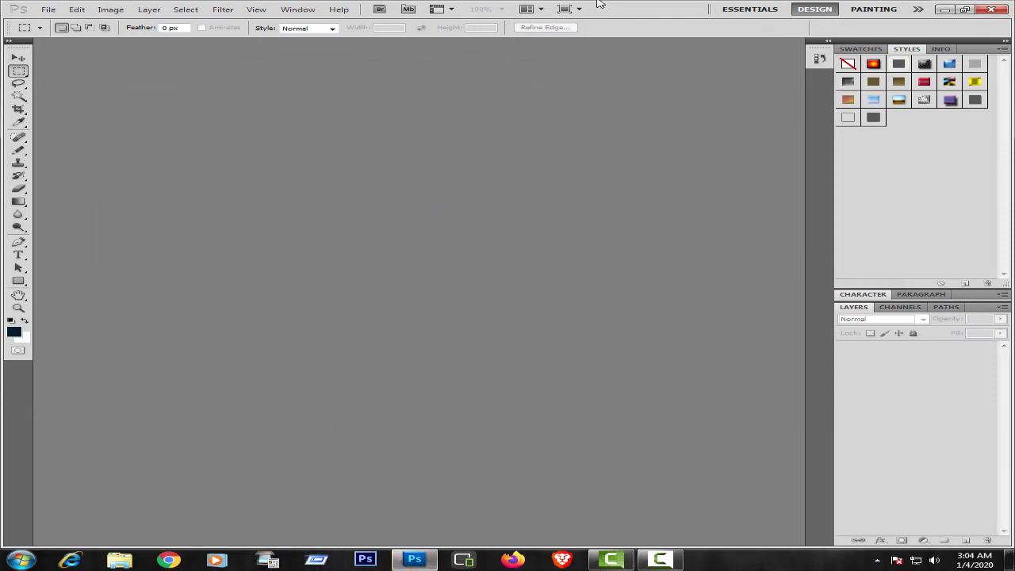
{"action": "double_click", "coordinate": [633, 4]}
{"action": "left_click_drag", "start_coordinate": [423, 79], "coordinate": [745, 78]}
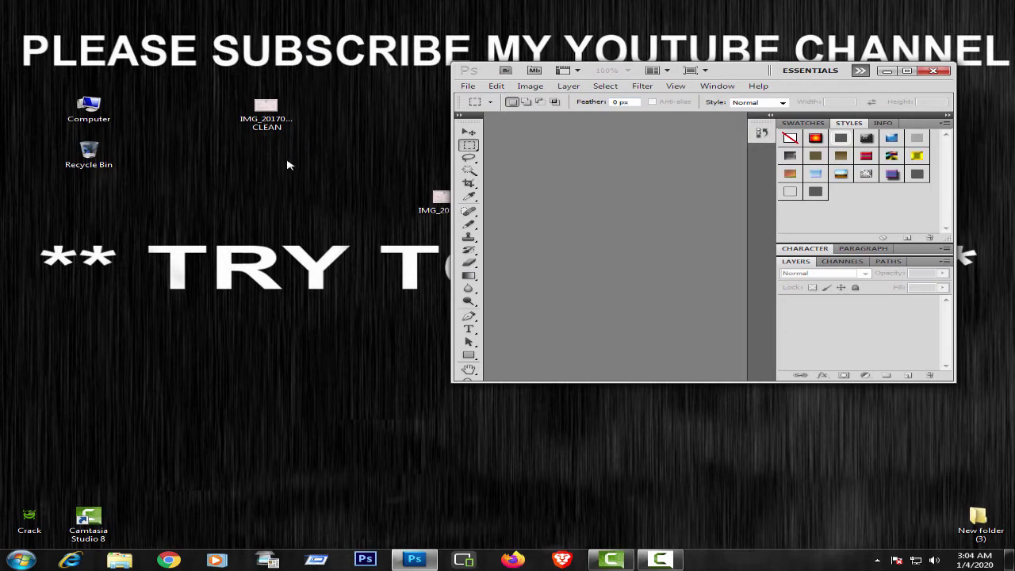
Preview the original certificate scan in Photo Viewer, maximized and zoomed
{"action": "double_click", "coordinate": [435, 208]}
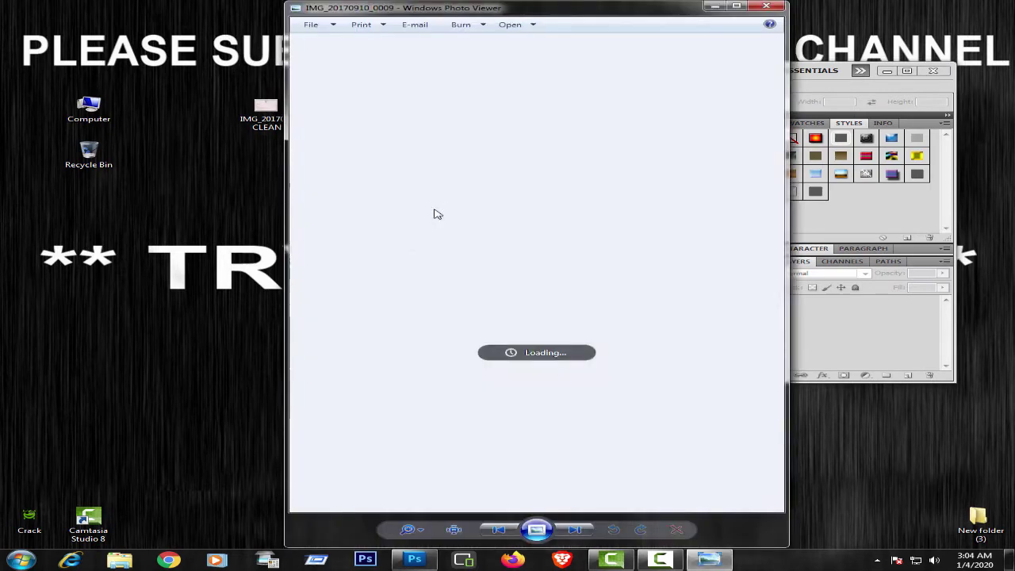
{"action": "left_click", "coordinate": [736, 6]}
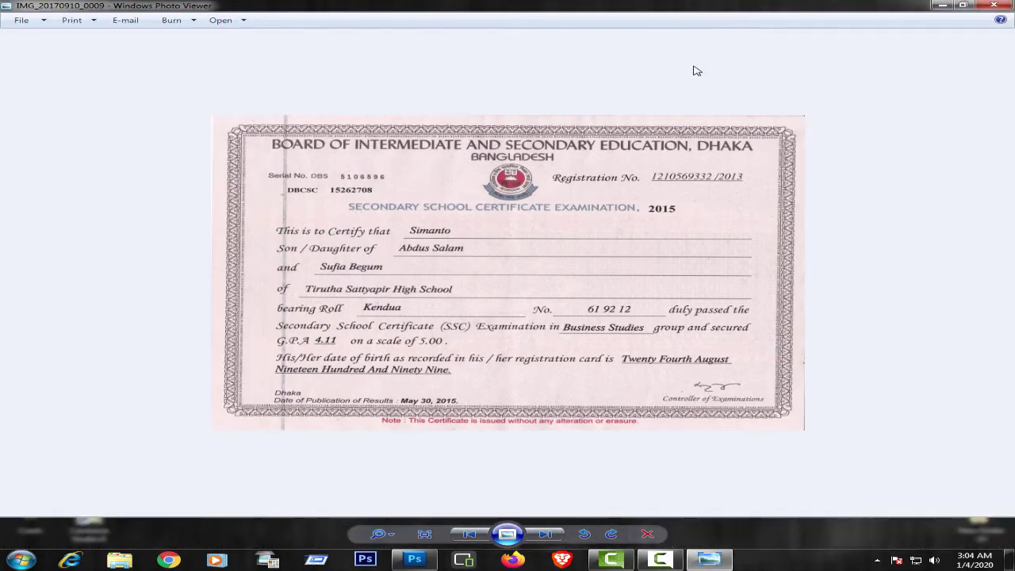
{"action": "scroll", "coordinate": [448, 260], "scroll_direction": "up", "scroll_amount": 2}
{"action": "scroll", "coordinate": [442, 256], "scroll_direction": "down", "scroll_amount": 1}
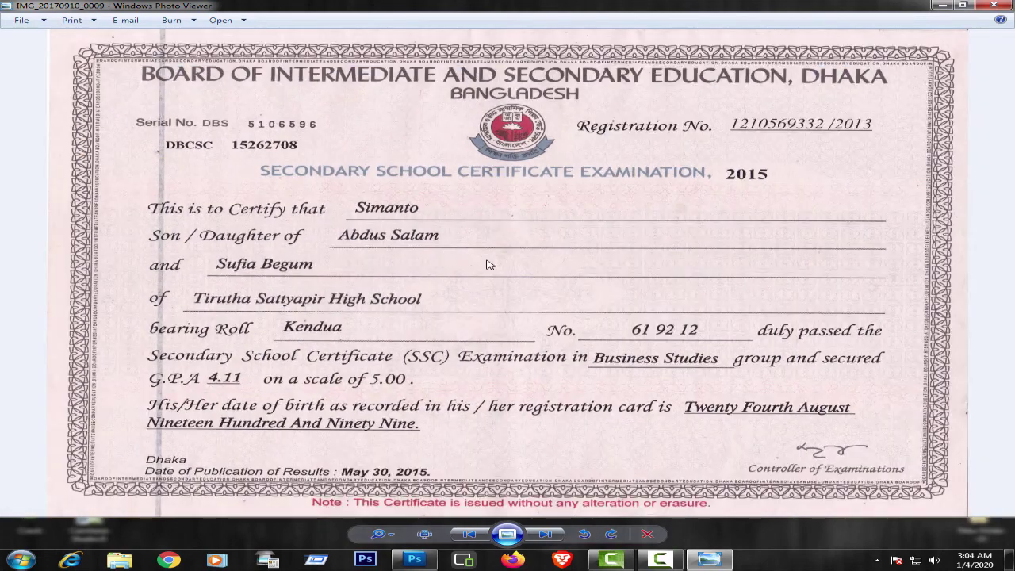
{"action": "left_click", "coordinate": [993, 6]}
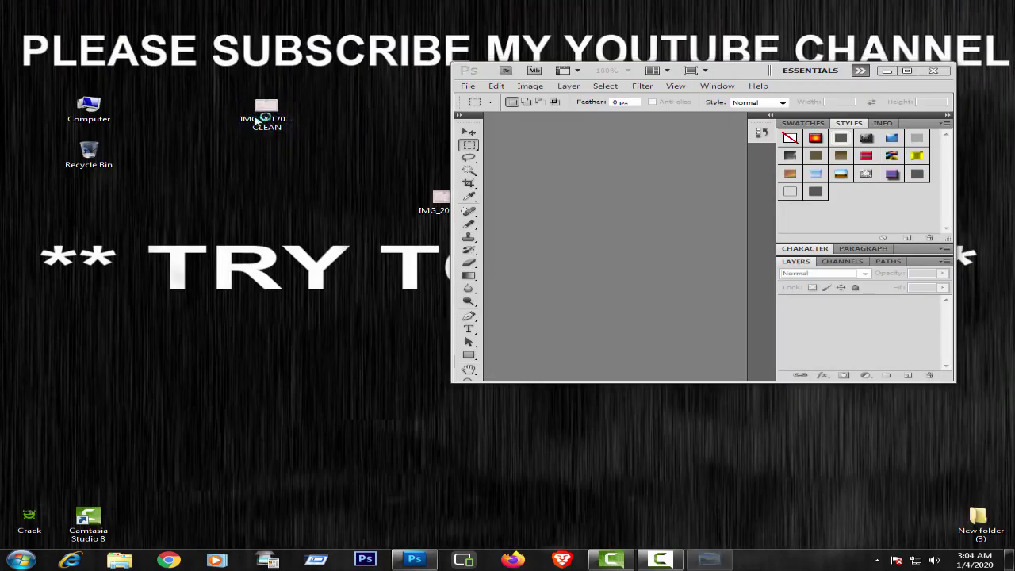
Open the clean certificate scan in Photo Viewer and zoom in on its lower lines
{"action": "double_click", "coordinate": [257, 118]}
{"action": "scroll", "coordinate": [457, 283], "scroll_direction": "up", "scroll_amount": 1}
{"action": "scroll", "coordinate": [458, 283], "scroll_direction": "down", "scroll_amount": 1}
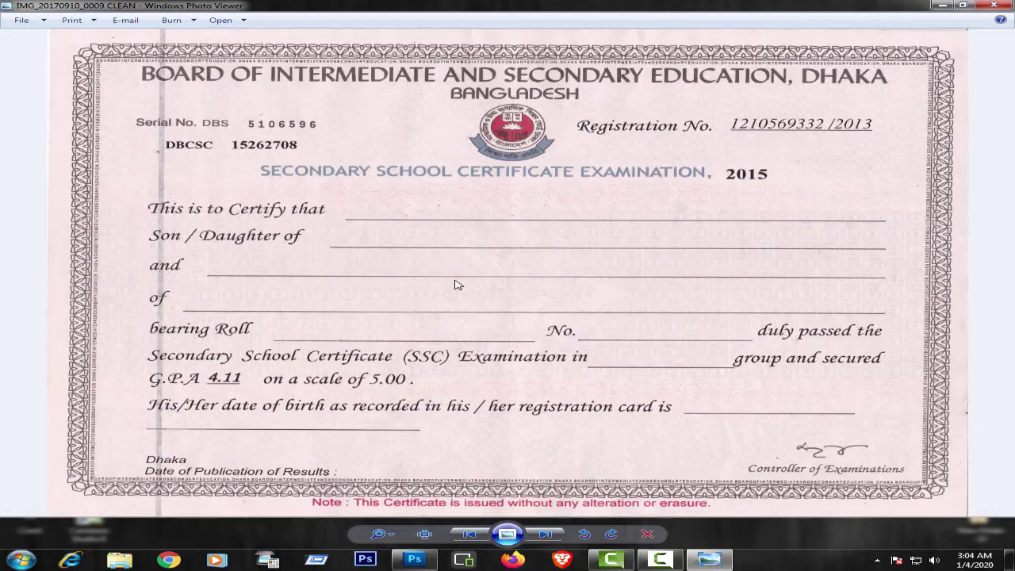
{"action": "scroll", "coordinate": [369, 238], "scroll_direction": "up", "scroll_amount": 1}
{"action": "scroll", "coordinate": [365, 243], "scroll_direction": "up", "scroll_amount": 2}
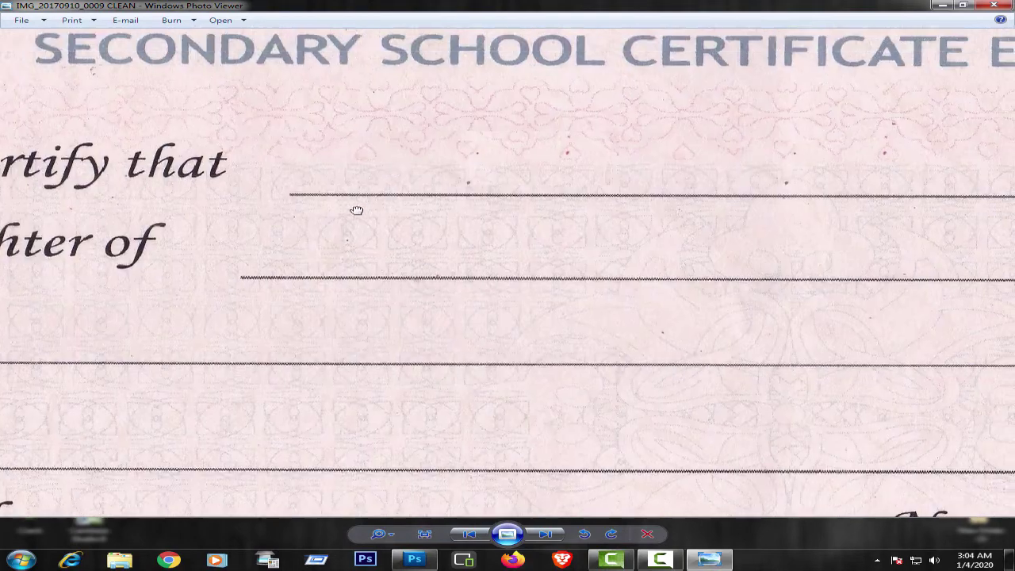
{"action": "scroll", "coordinate": [356, 211], "scroll_direction": "up", "scroll_amount": 1}
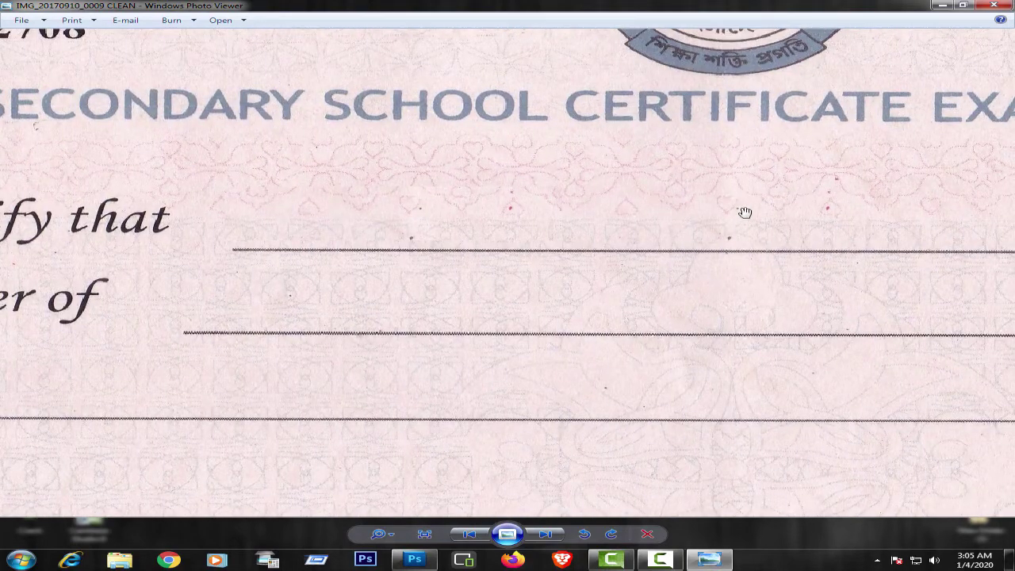
{"action": "left_click_drag", "start_coordinate": [358, 243], "coordinate": [431, 170]}
{"action": "scroll", "coordinate": [389, 229], "scroll_direction": "down", "scroll_amount": 1}
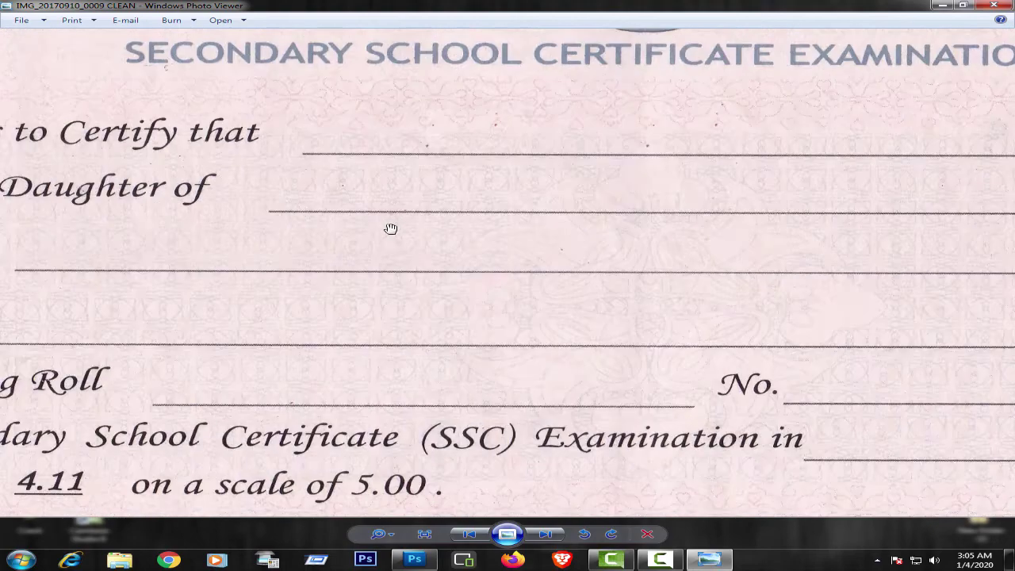
Pan across the zoomed clean scan, then open IMG_20170910_0009.jpg in Photoshop
{"action": "key", "text": "Down"}
{"action": "key", "text": "Right"}
{"action": "key", "text": "Right"}
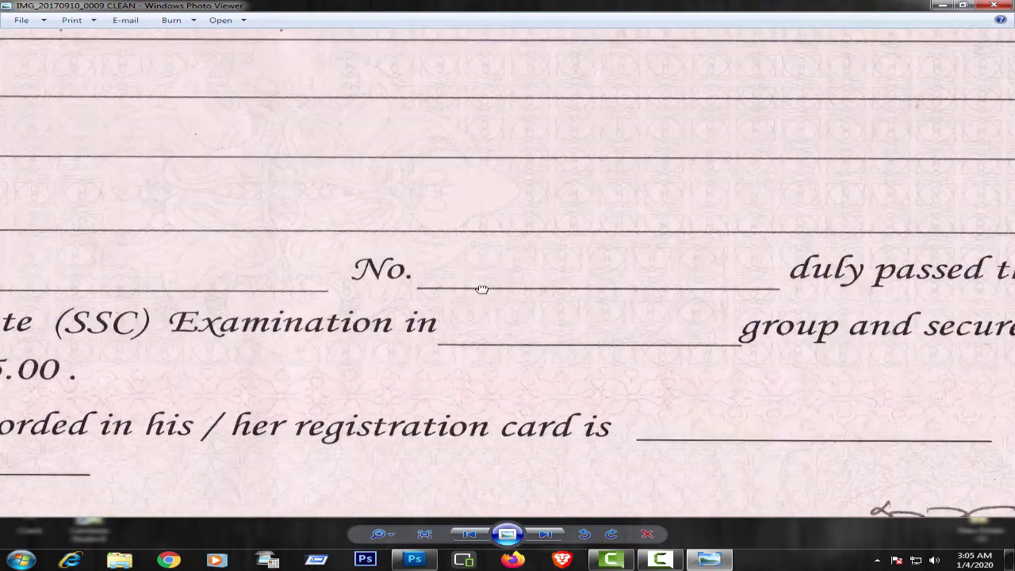
{"action": "key", "text": "Down"}
{"action": "key", "text": "Left"}
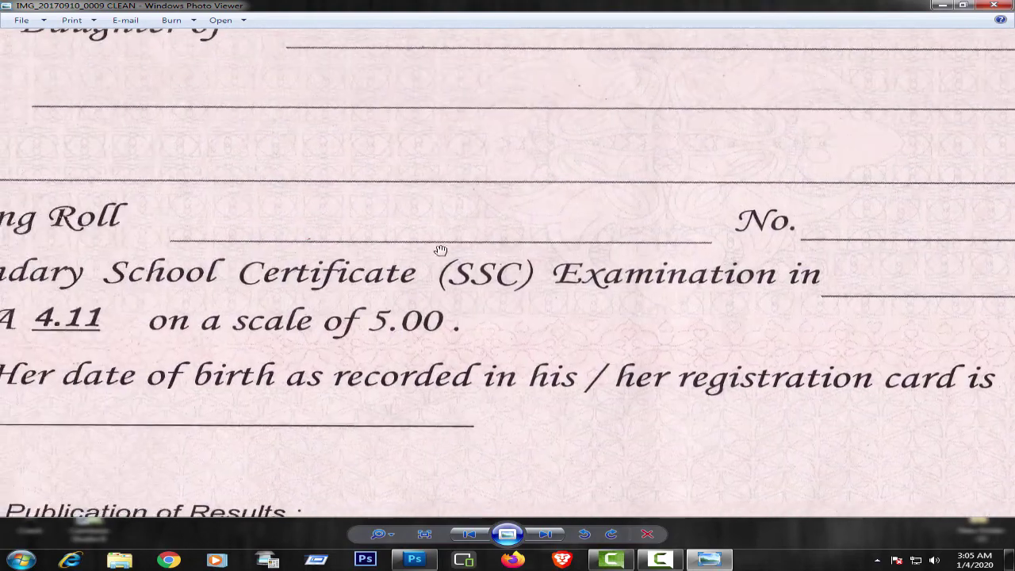
{"action": "key", "text": "Left"}
{"action": "scroll", "coordinate": [268, 322], "scroll_direction": "down", "scroll_amount": 5}
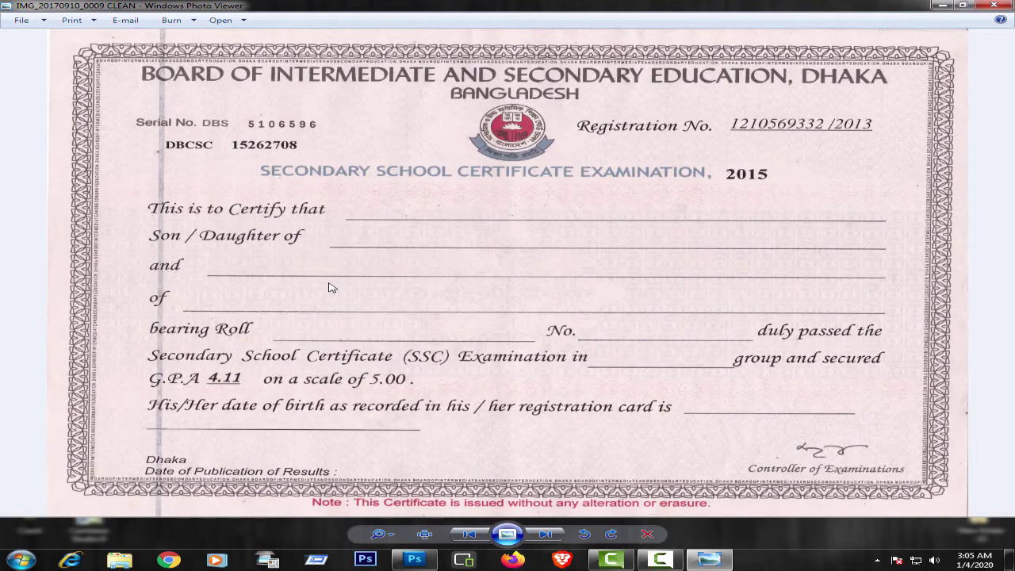
{"action": "left_click", "coordinate": [994, 5]}
{"action": "mouse_move", "coordinate": [266, 111]}
{"action": "left_mouse_down"}
{"action": "mouse_move", "coordinate": [442, 202]}
{"action": "mouse_move", "coordinate": [571, 191]}
{"action": "left_mouse_up"}
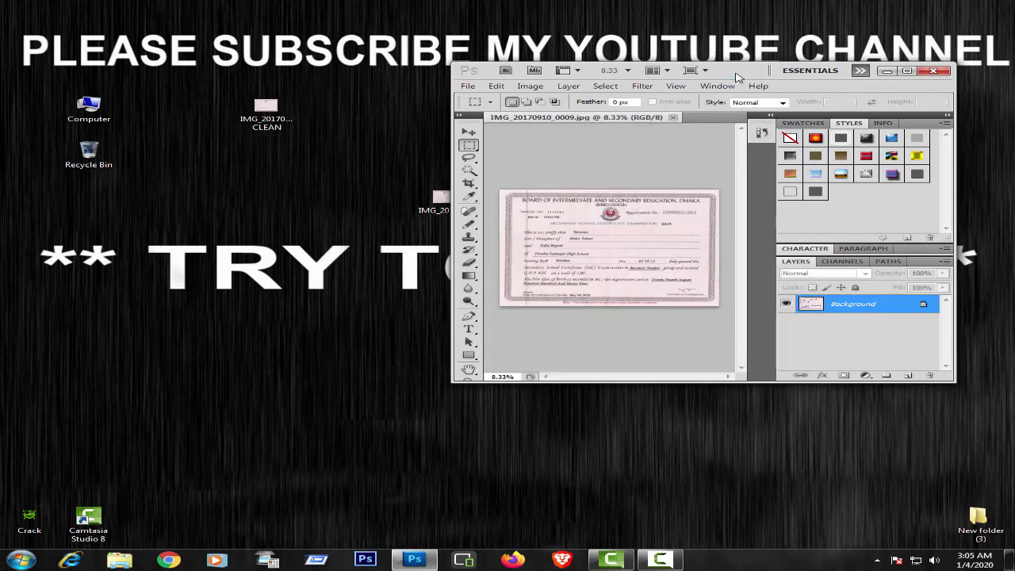
Maximize Photoshop, zoom to about 31%, and marquee blank underline right of the student's name
{"action": "double_click", "coordinate": [737, 77]}
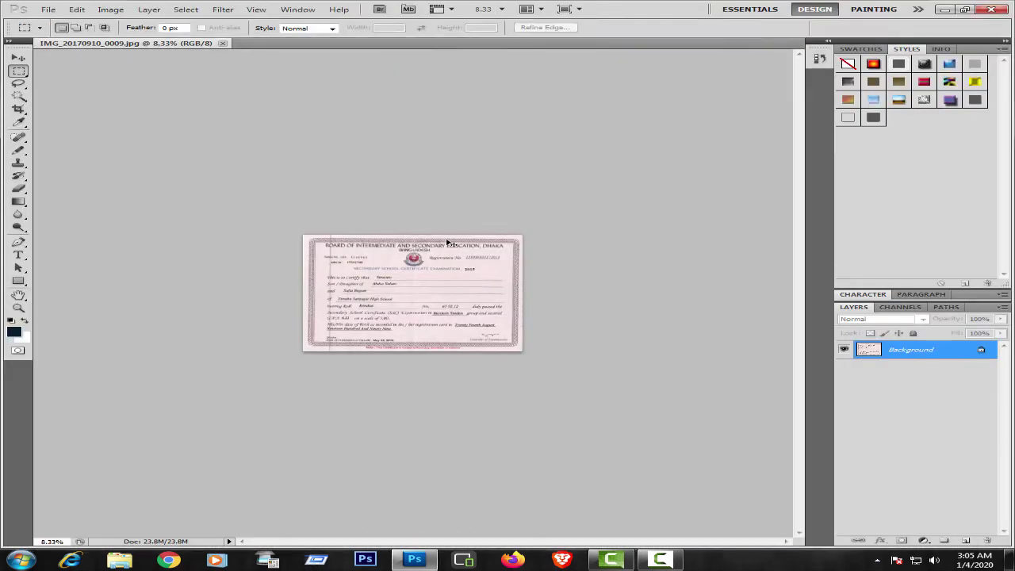
{"action": "scroll", "coordinate": [446, 243], "scroll_direction": "up", "scroll_amount": 5}
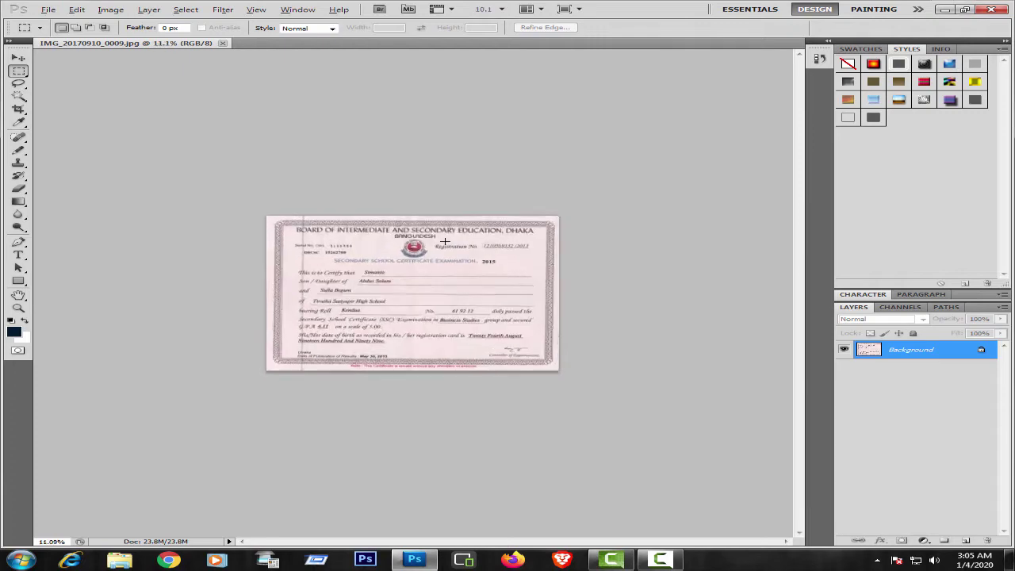
{"action": "scroll", "coordinate": [443, 241], "scroll_direction": "up", "scroll_amount": 1}
{"action": "scroll", "coordinate": [444, 241], "scroll_direction": "up", "scroll_amount": 1}
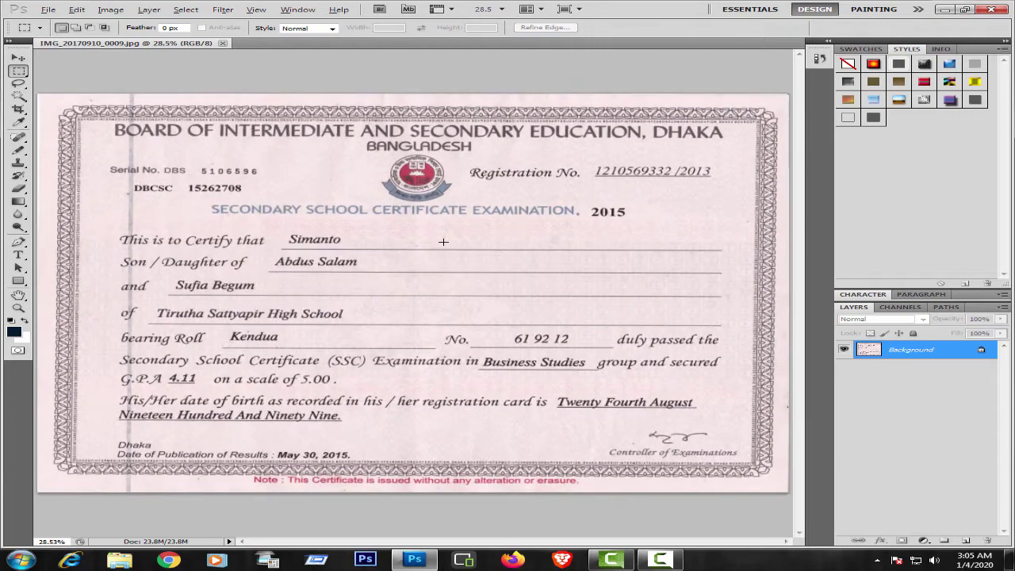
{"action": "scroll", "coordinate": [443, 241], "scroll_direction": "up", "scroll_amount": 1}
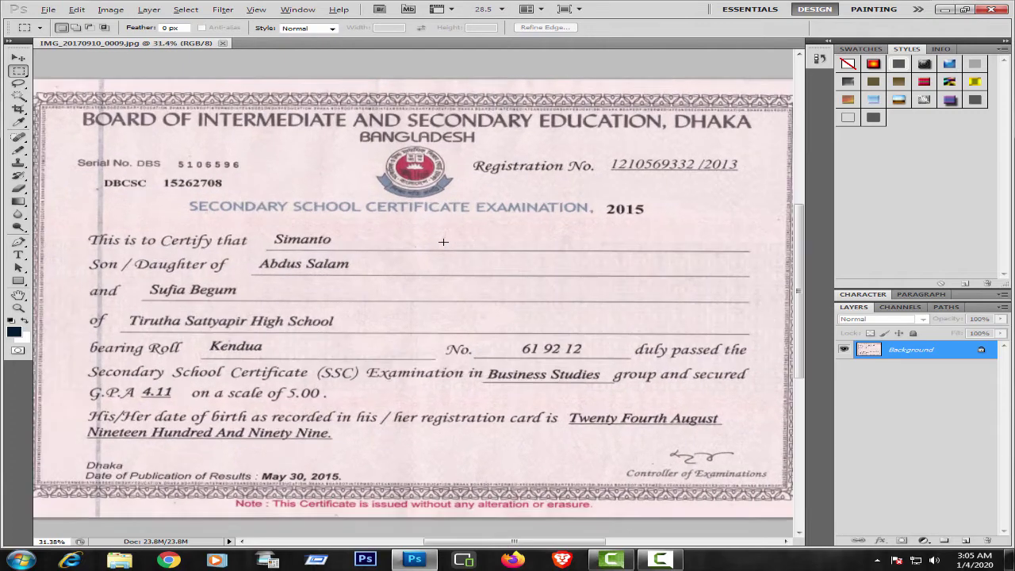
{"action": "key", "text": "alt"}
{"action": "left_click_drag", "start_coordinate": [340, 230], "coordinate": [366, 236]}
{"action": "left_click_drag", "start_coordinate": [424, 245], "coordinate": [423, 245]}
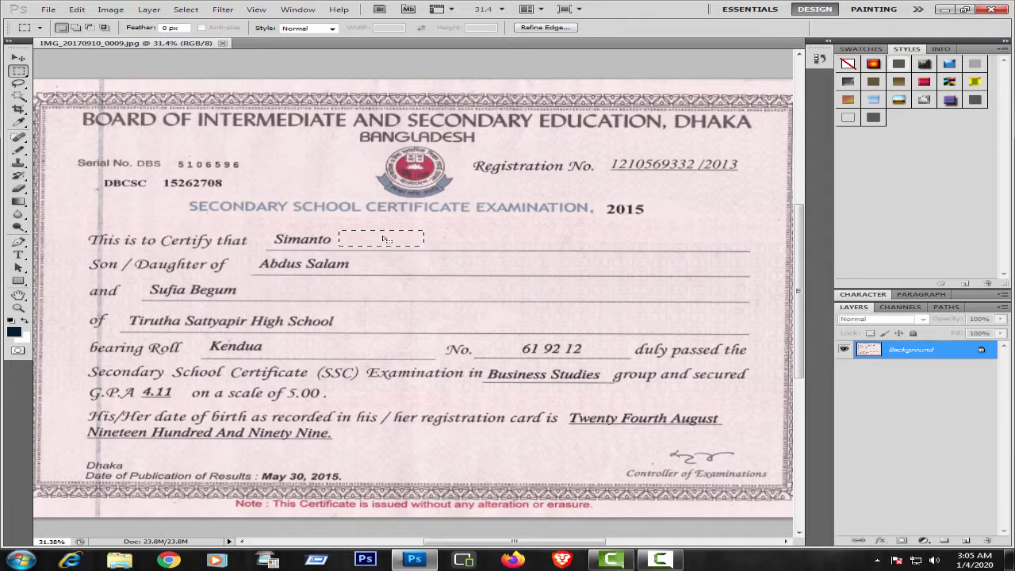
Copy the blank underline to Layer 1 and slide it over the student's name
{"action": "right_click", "coordinate": [384, 239]}
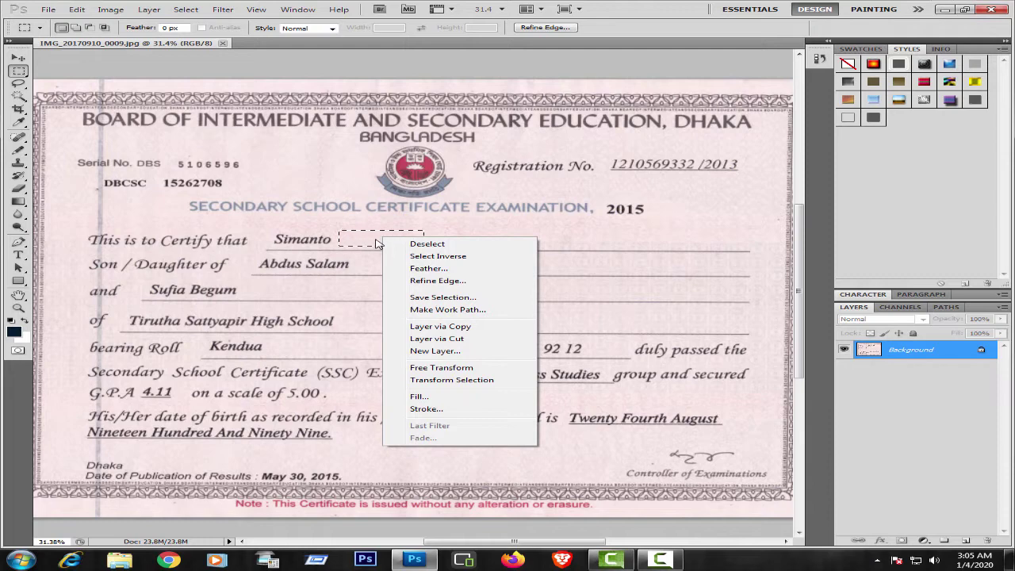
{"action": "left_click", "coordinate": [440, 326]}
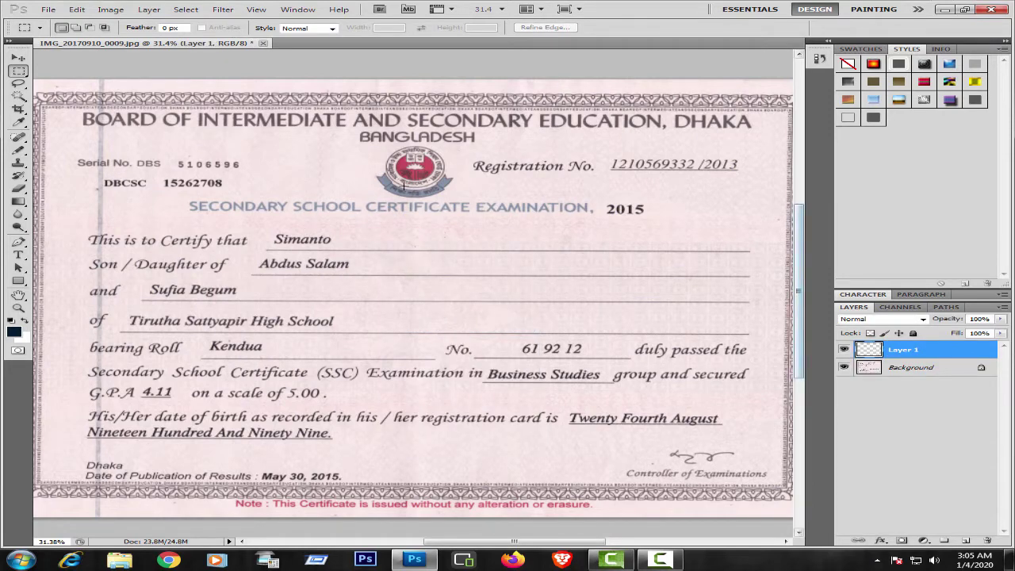
{"action": "left_click", "coordinate": [20, 60]}
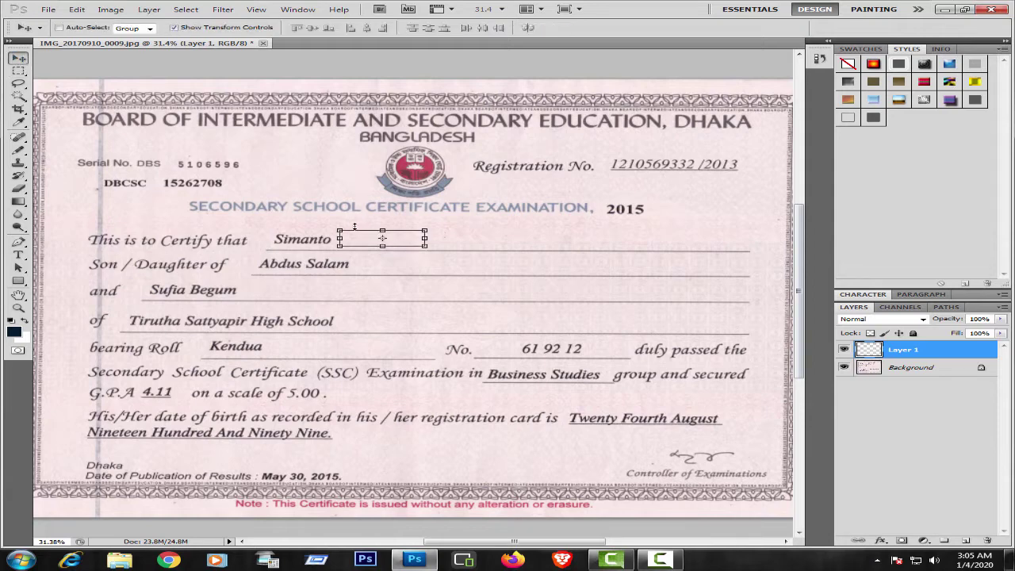
{"action": "left_click_drag", "start_coordinate": [392, 240], "coordinate": [335, 238]}
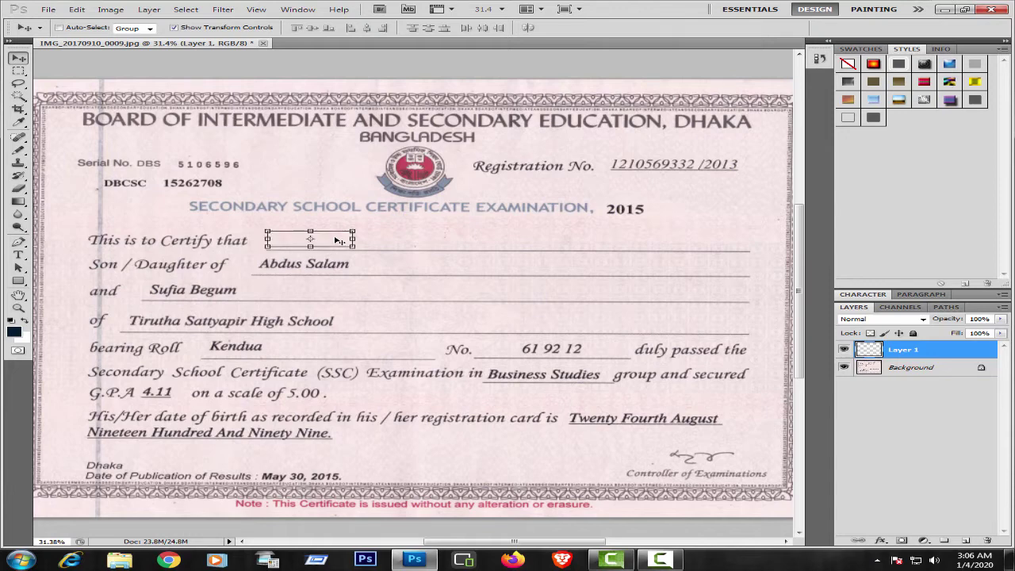
Flip the Layer 1 patch horizontally and zoom in on it
{"action": "right_click", "coordinate": [904, 352]}
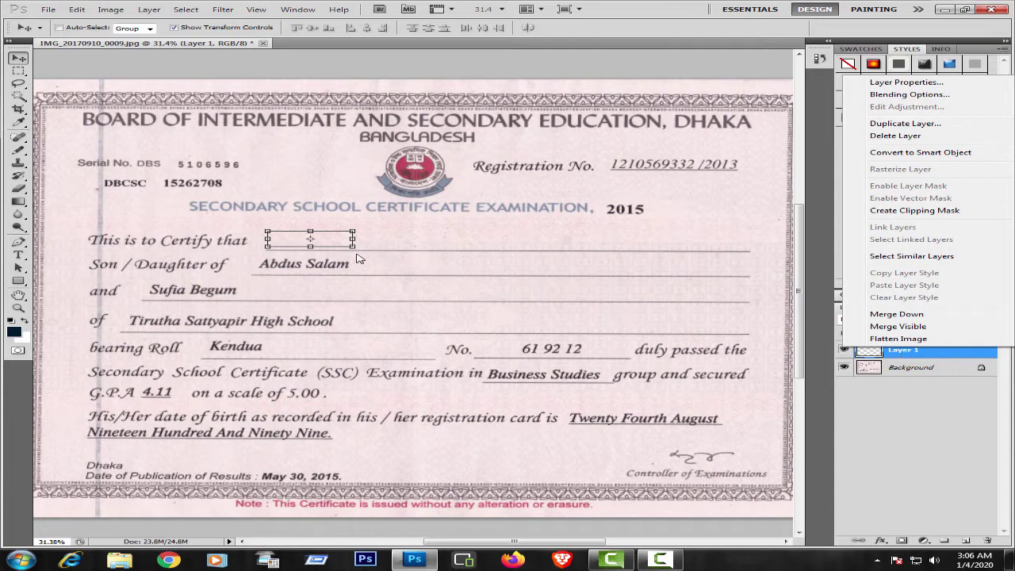
{"action": "left_click", "coordinate": [79, 10]}
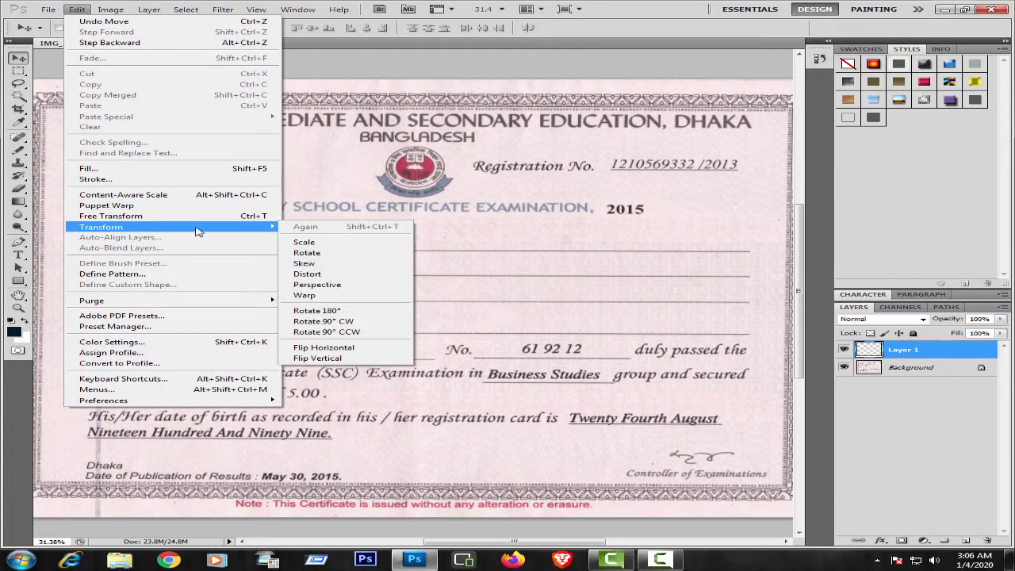
{"action": "mouse_move", "coordinate": [102, 227]}
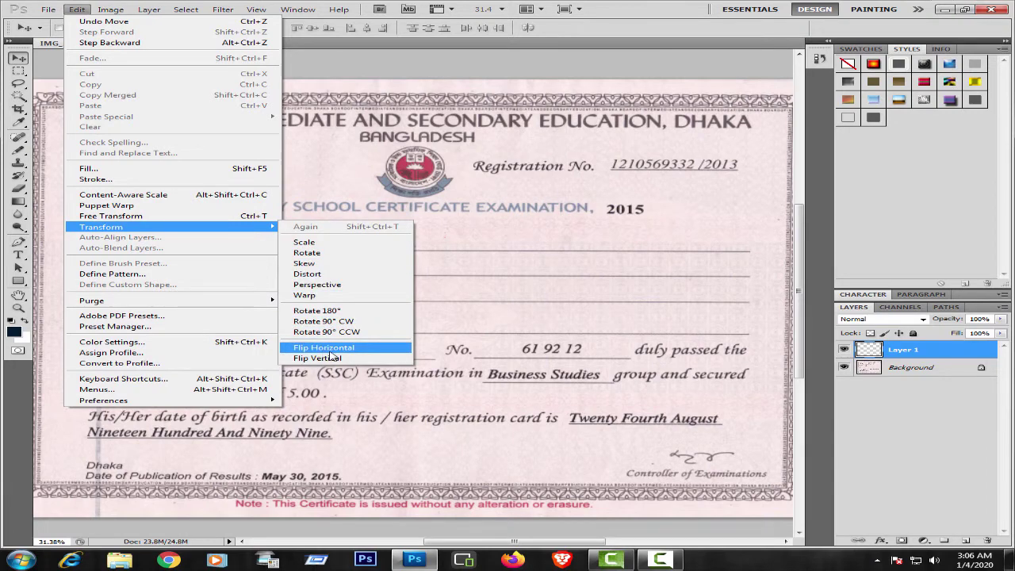
{"action": "left_click", "coordinate": [331, 351]}
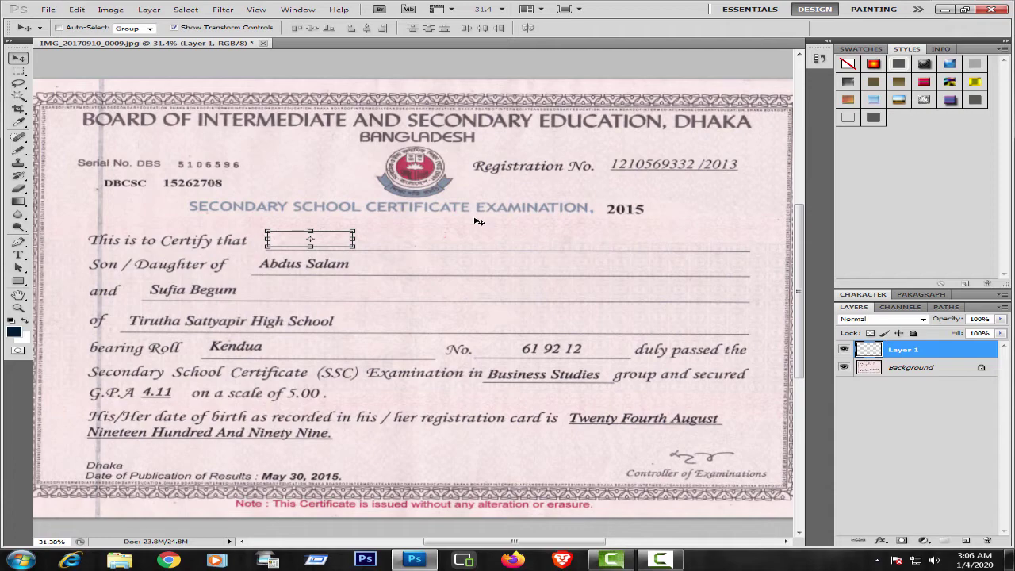
{"action": "scroll", "coordinate": [471, 222], "scroll_direction": "up", "scroll_amount": 3}
{"action": "scroll", "coordinate": [392, 220], "scroll_direction": "up", "scroll_amount": 2}
{"action": "scroll", "coordinate": [277, 227], "scroll_direction": "up", "scroll_amount": 1}
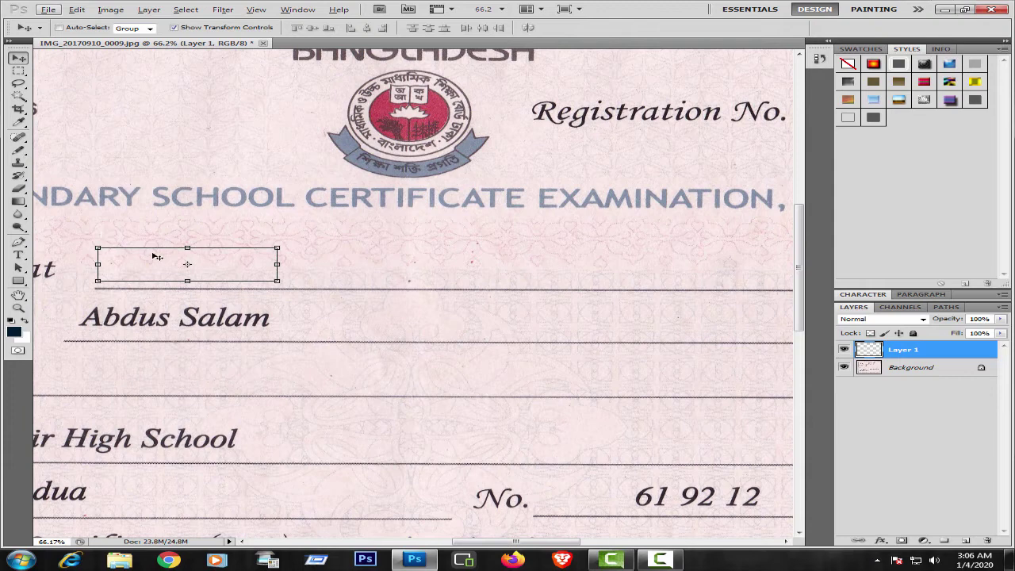
Marquee a blank stretch of paper on the Background layer near the 'Daughter of' line
{"action": "left_click", "coordinate": [18, 71]}
{"action": "left_click", "coordinate": [900, 369]}
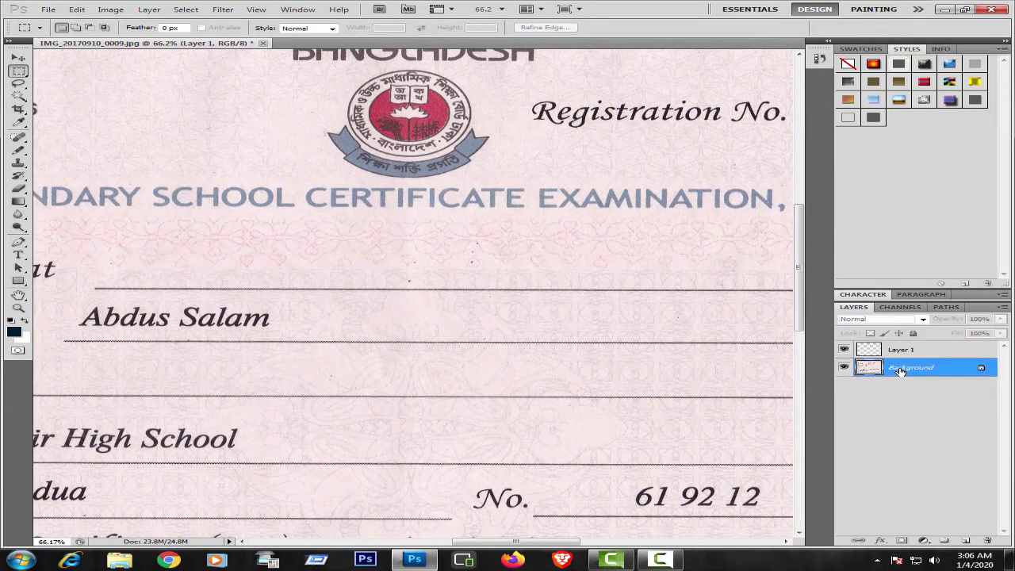
{"action": "scroll", "coordinate": [495, 322], "scroll_direction": "down", "scroll_amount": 2, "text": "alt"}
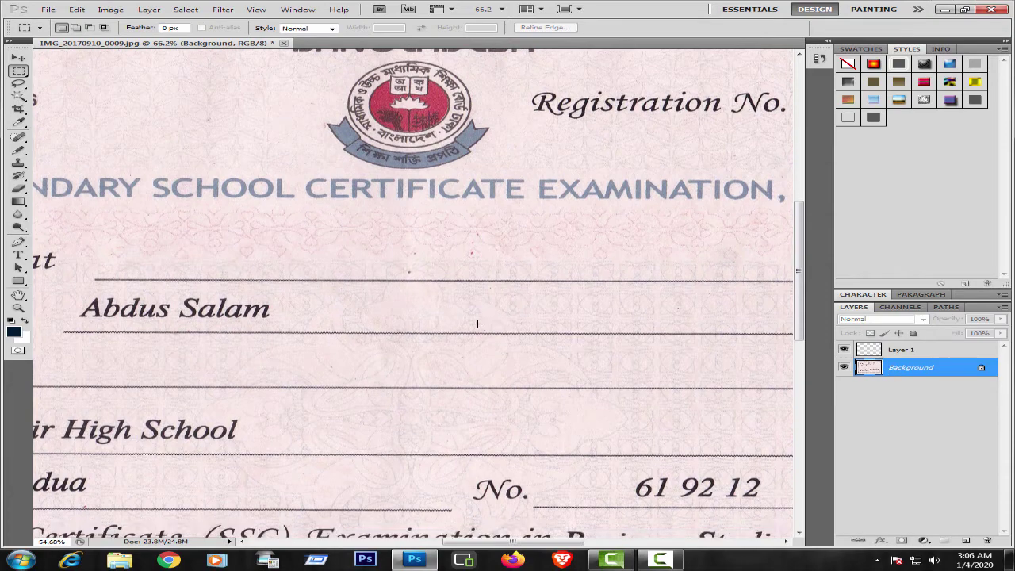
{"action": "scroll", "coordinate": [476, 323], "scroll_direction": "down", "scroll_amount": 2, "text": "alt"}
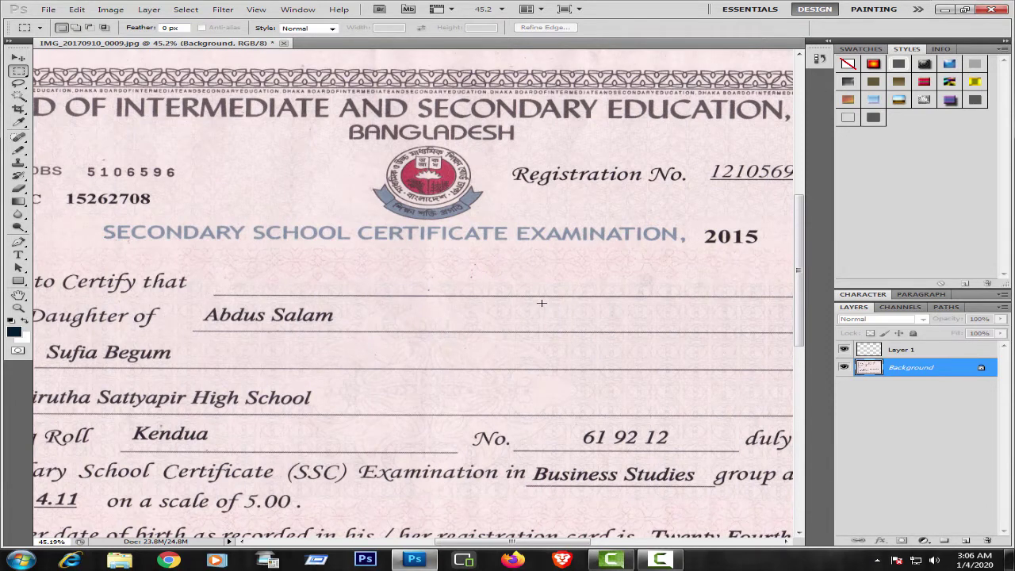
{"action": "left_click_drag", "start_coordinate": [596, 314], "coordinate": [687, 329]}
{"action": "left_click_drag", "start_coordinate": [687, 328], "coordinate": [694, 326]}
Copy it to Layer 2, move it over the father's name, and flip it horizontally
{"action": "right_click", "coordinate": [639, 322]}
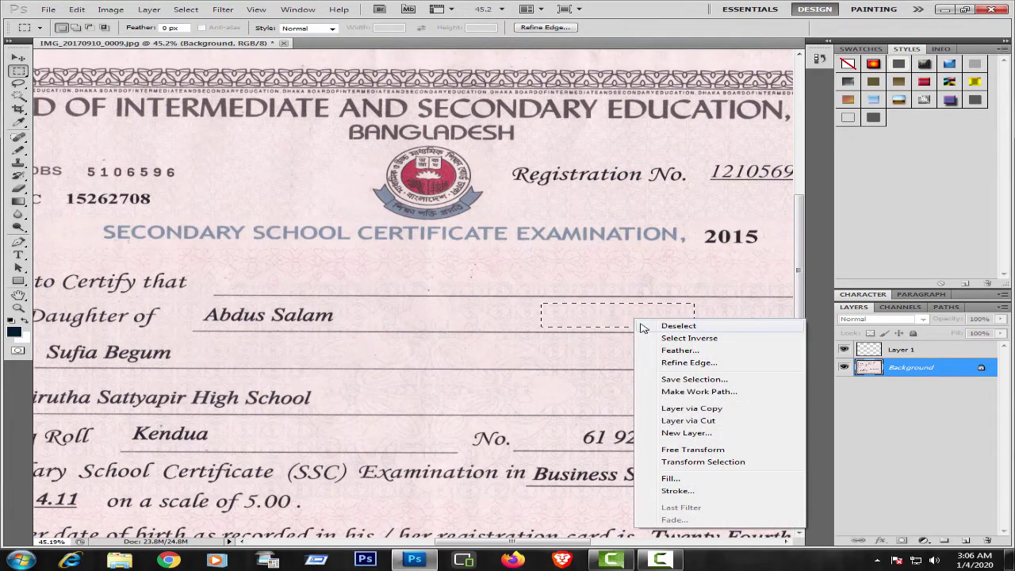
{"action": "left_click", "coordinate": [675, 409]}
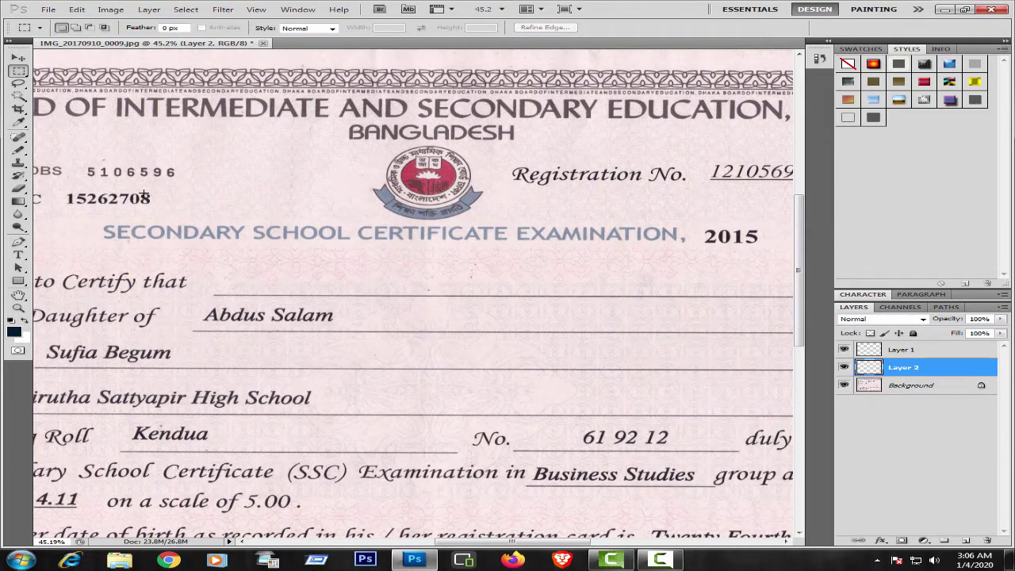
{"action": "left_click", "coordinate": [19, 58]}
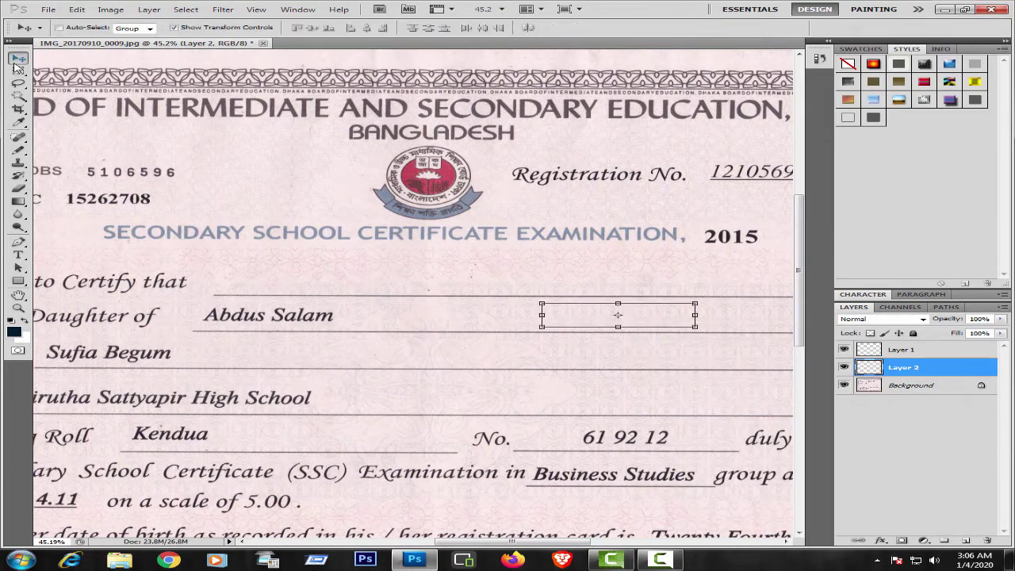
{"action": "left_click_drag", "start_coordinate": [595, 322], "coordinate": [248, 322]}
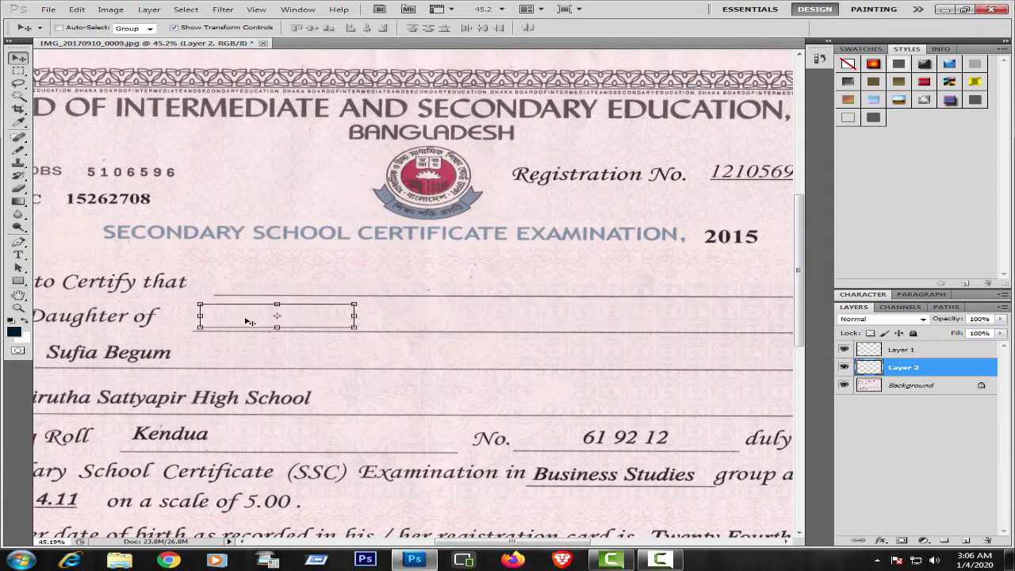
{"action": "left_click", "coordinate": [76, 9]}
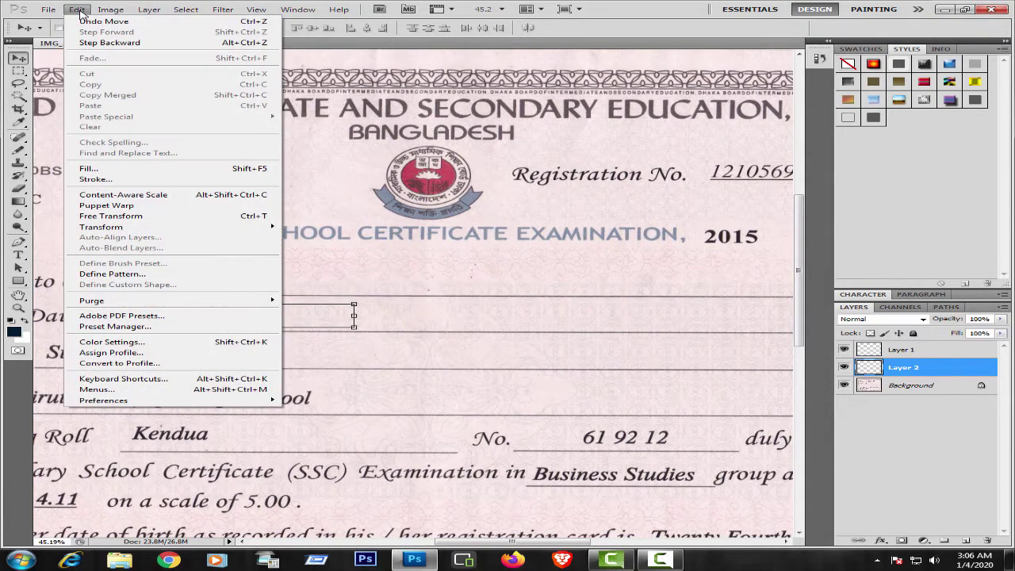
{"action": "mouse_move", "coordinate": [100, 227]}
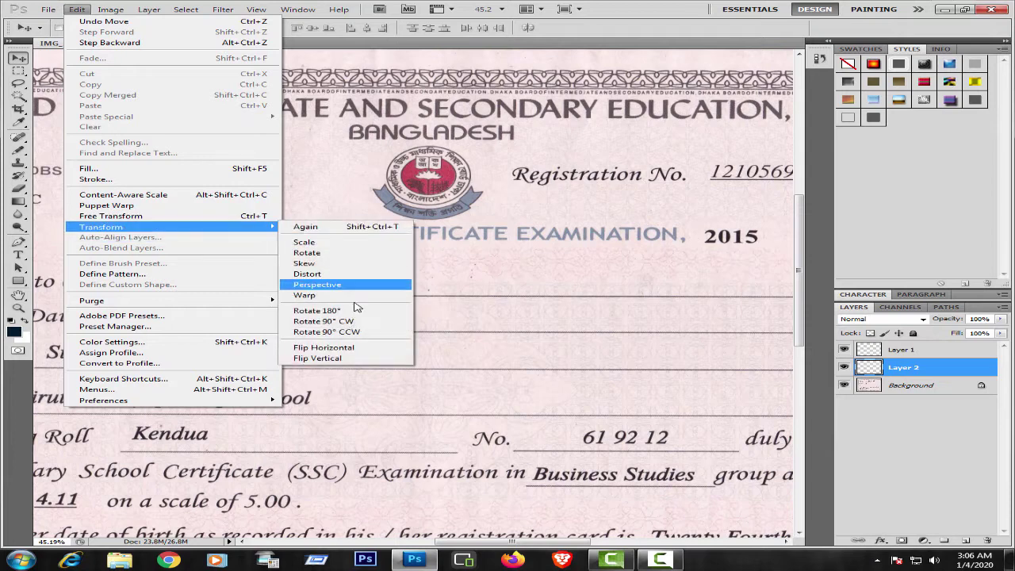
{"action": "left_click", "coordinate": [346, 350]}
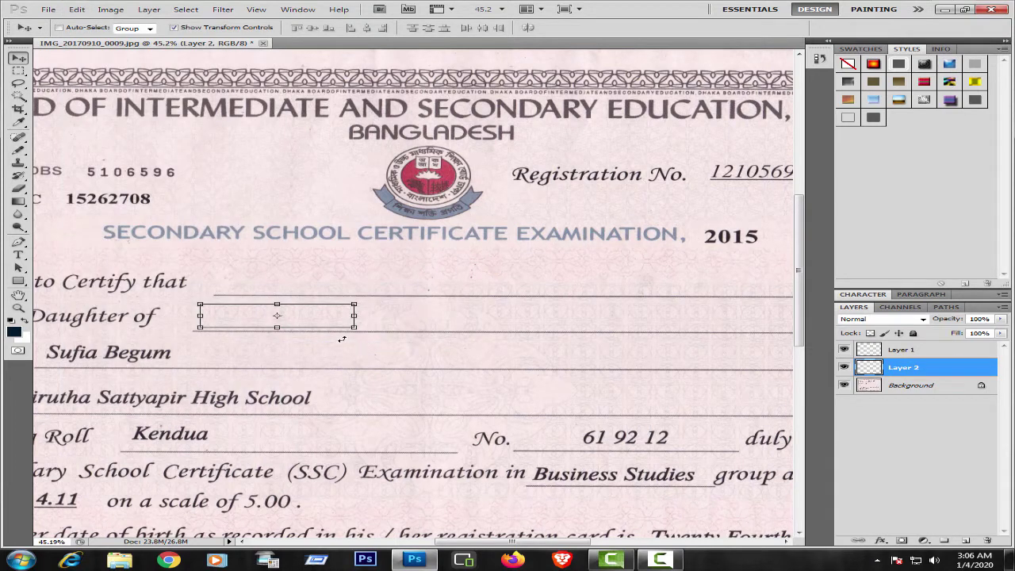
{"action": "left_click", "coordinate": [926, 389]}
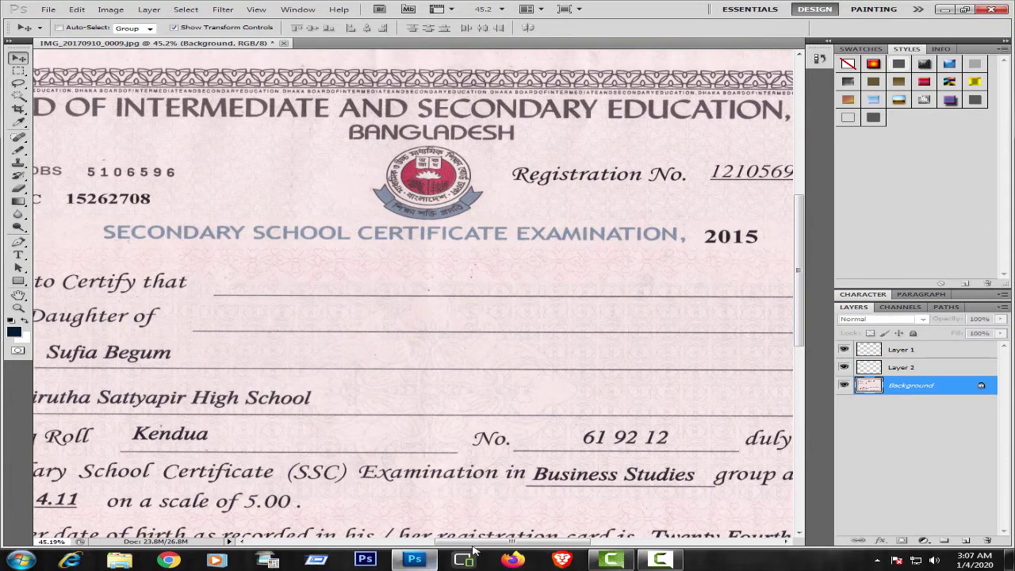
Marquee blank paper beside the next line's name and copy it to Layer 3
{"action": "left_click_drag", "start_coordinate": [475, 542], "coordinate": [452, 541]}
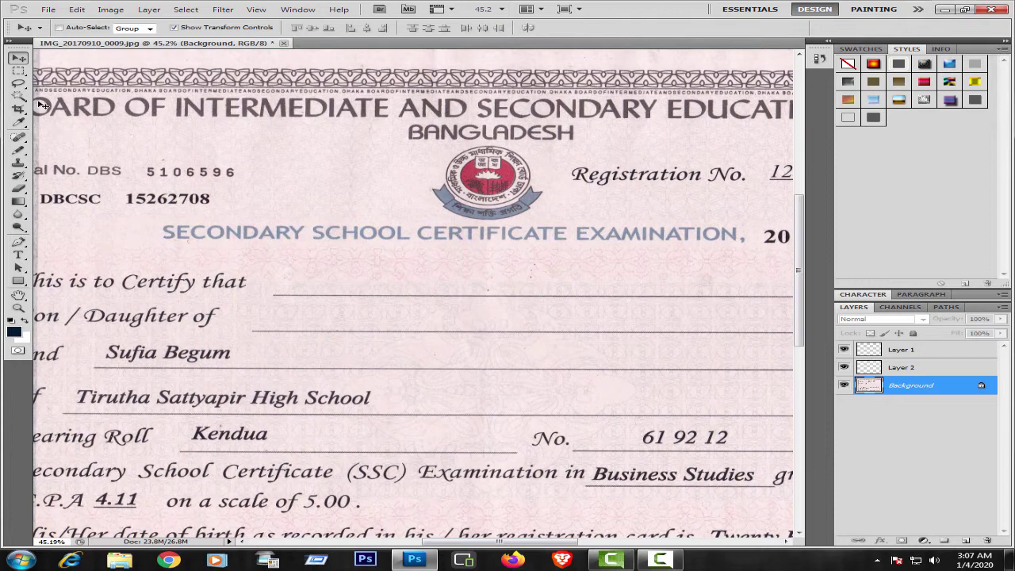
{"action": "left_click", "coordinate": [18, 71]}
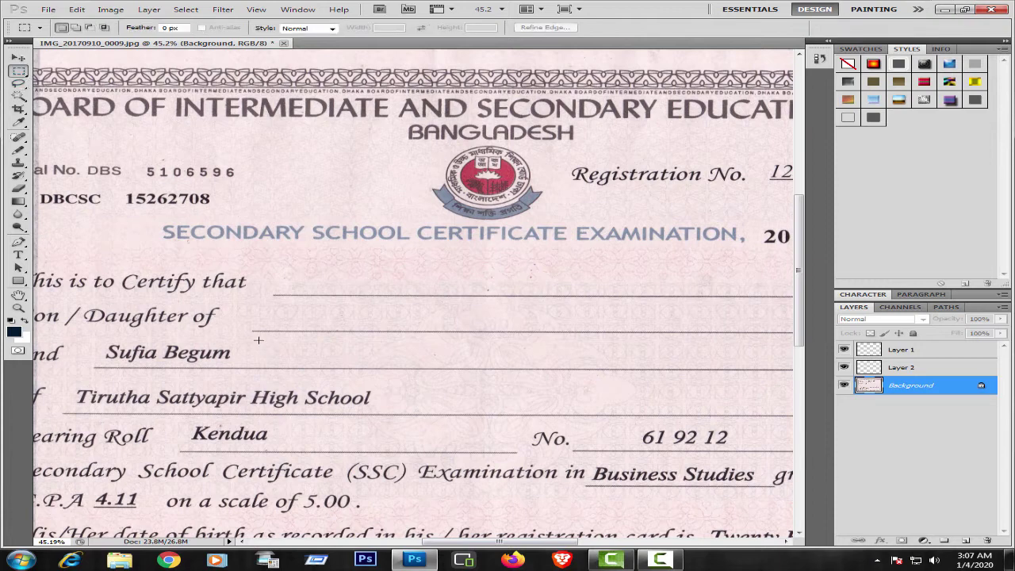
{"action": "left_click_drag", "start_coordinate": [292, 355], "coordinate": [369, 366]}
{"action": "right_click", "coordinate": [301, 347]}
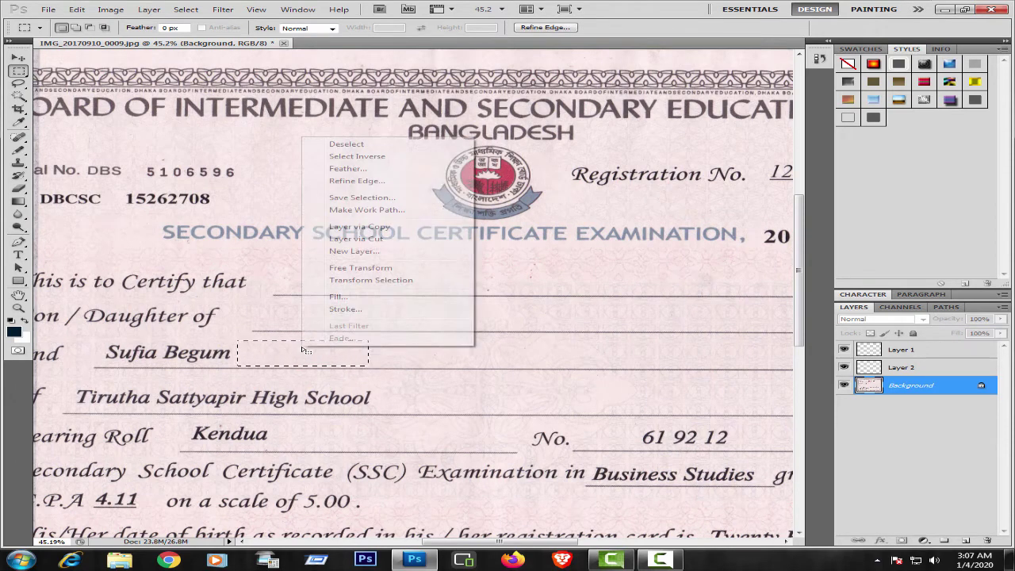
{"action": "left_click", "coordinate": [388, 226]}
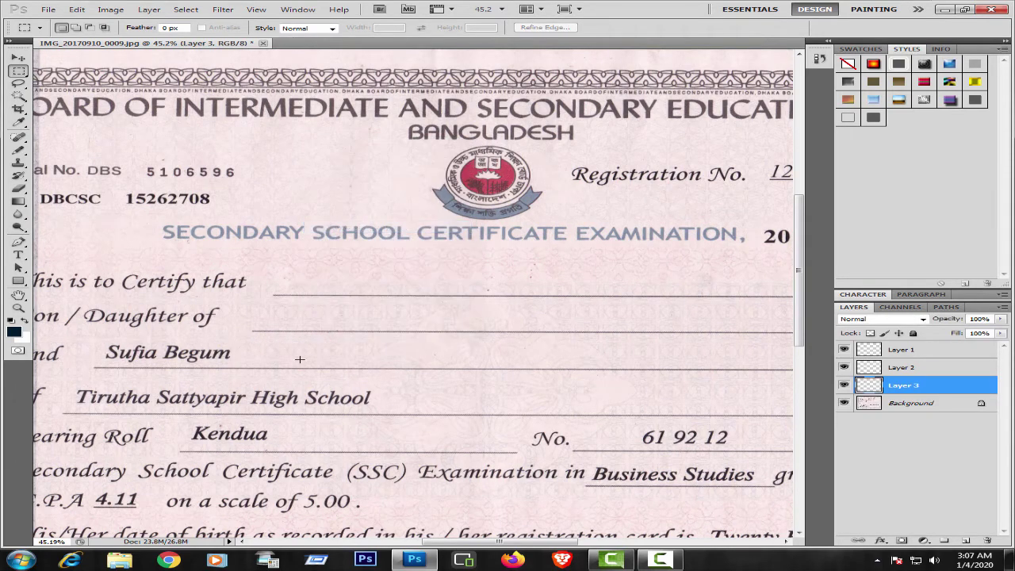
Move the Layer 3 patch over the mother's name and flip it horizontally
{"action": "left_click", "coordinate": [19, 58]}
{"action": "left_click_drag", "start_coordinate": [265, 355], "coordinate": [125, 351]}
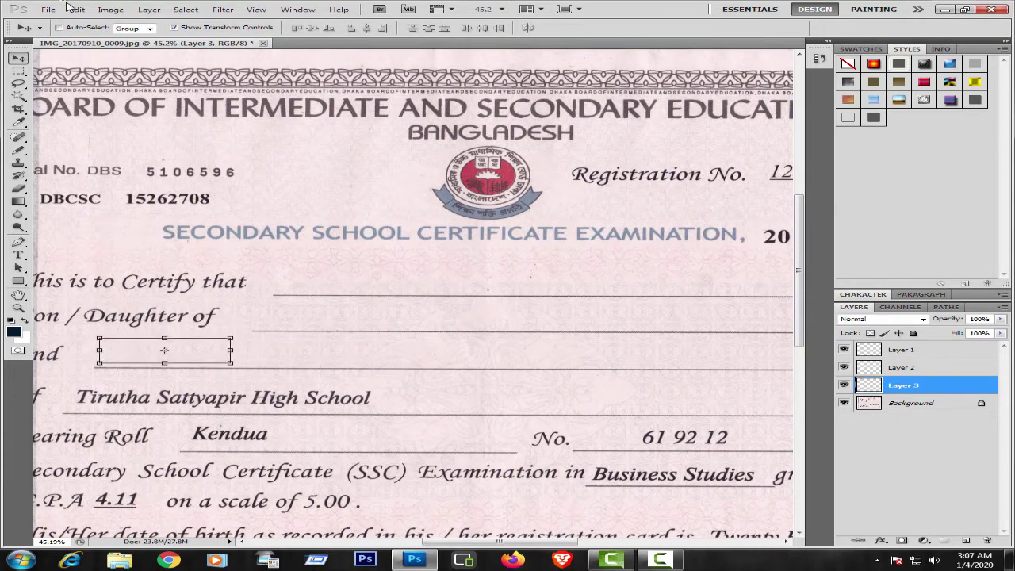
{"action": "left_click", "coordinate": [76, 9]}
{"action": "mouse_move", "coordinate": [101, 227]}
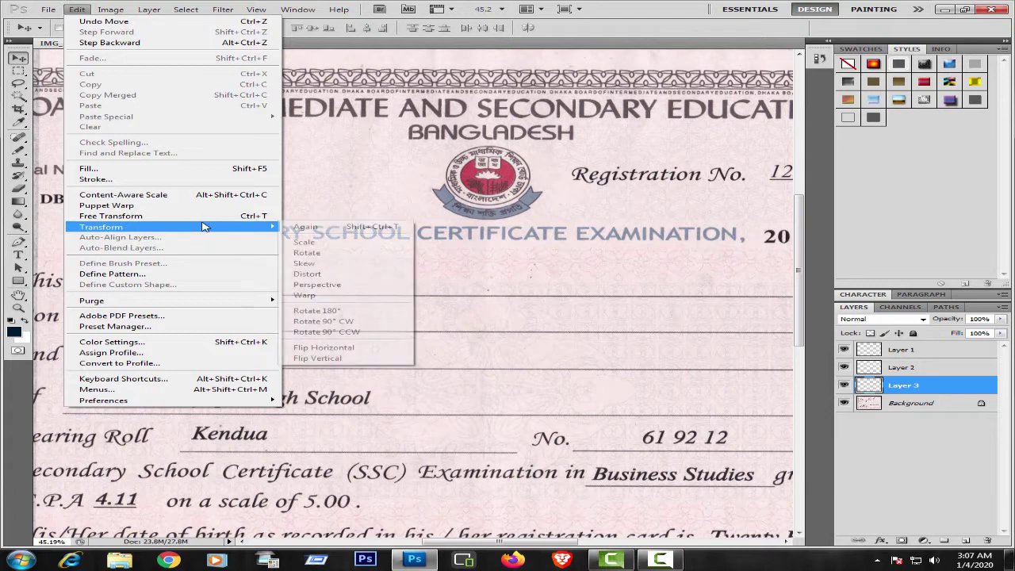
{"action": "left_click", "coordinate": [304, 349]}
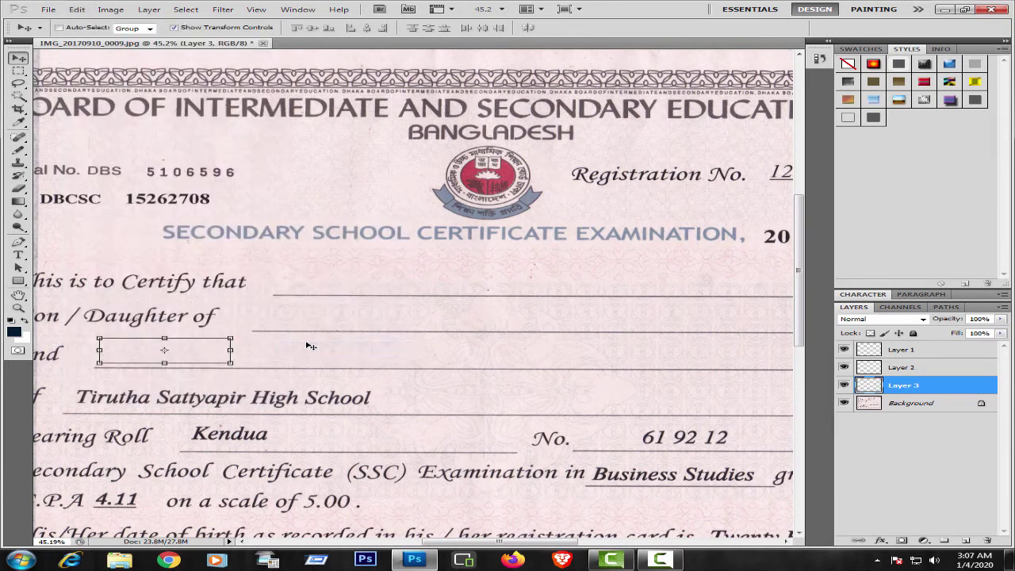
{"action": "scroll", "coordinate": [307, 342], "scroll_direction": "down", "scroll_amount": 3}
{"action": "scroll", "coordinate": [307, 342], "scroll_direction": "down", "scroll_amount": 1}
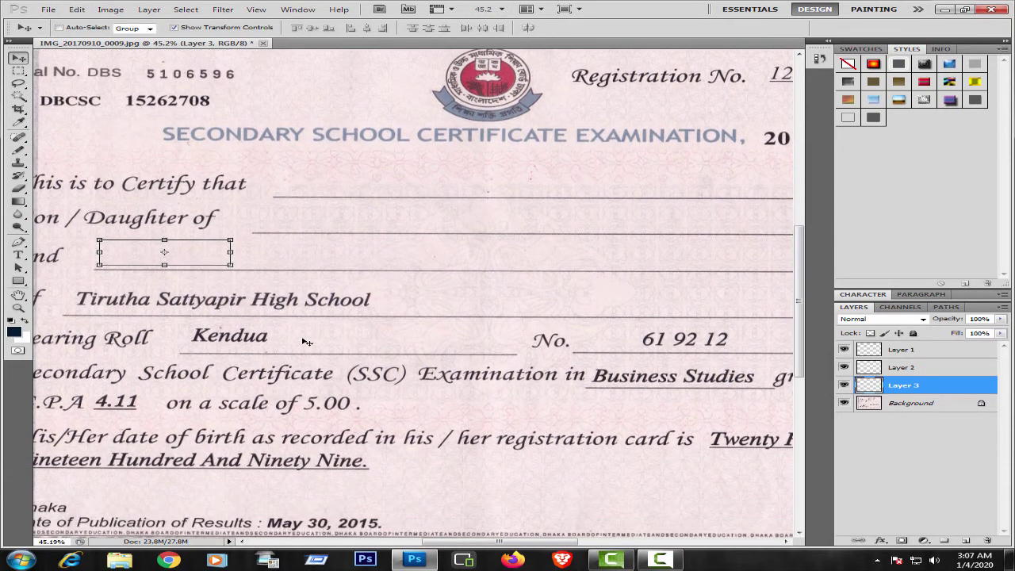
{"action": "left_click", "coordinate": [12, 72]}
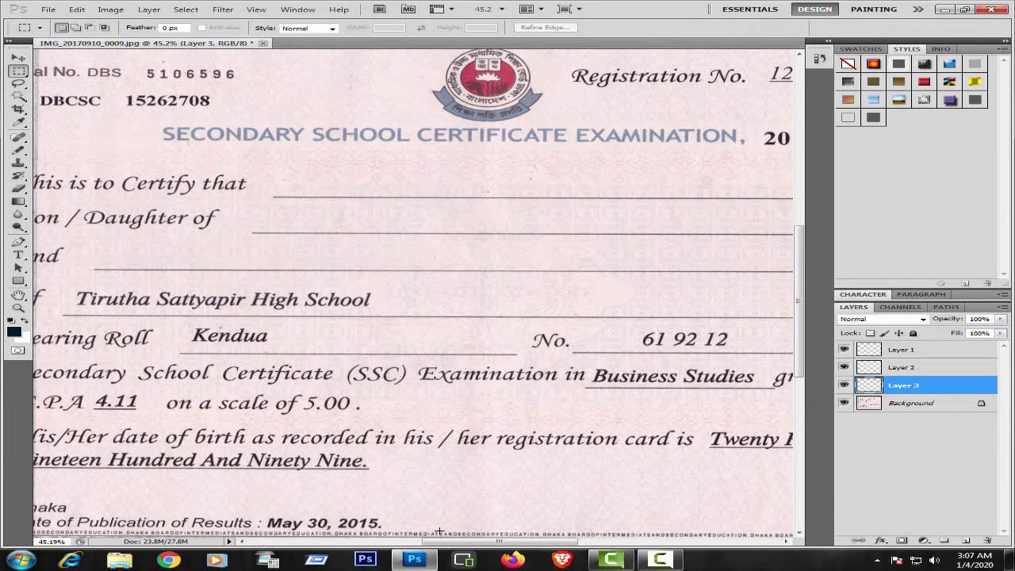
Marquee blank paper above the roll line and copy it from Background to Layer 4
{"action": "scroll", "coordinate": [303, 310], "scroll_direction": "right", "scroll_amount": 5}
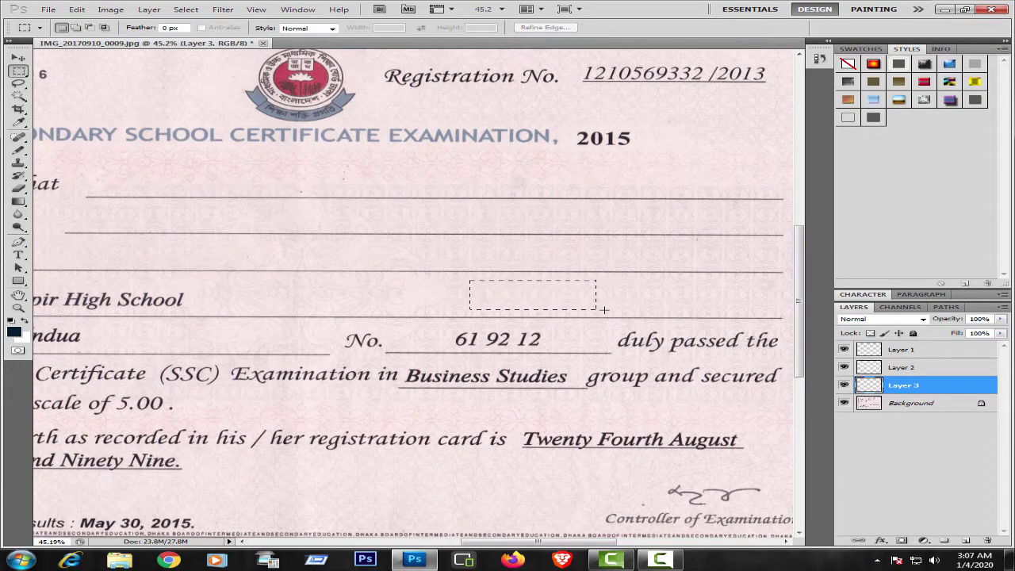
{"action": "left_click_drag", "start_coordinate": [701, 306], "coordinate": [799, 312]}
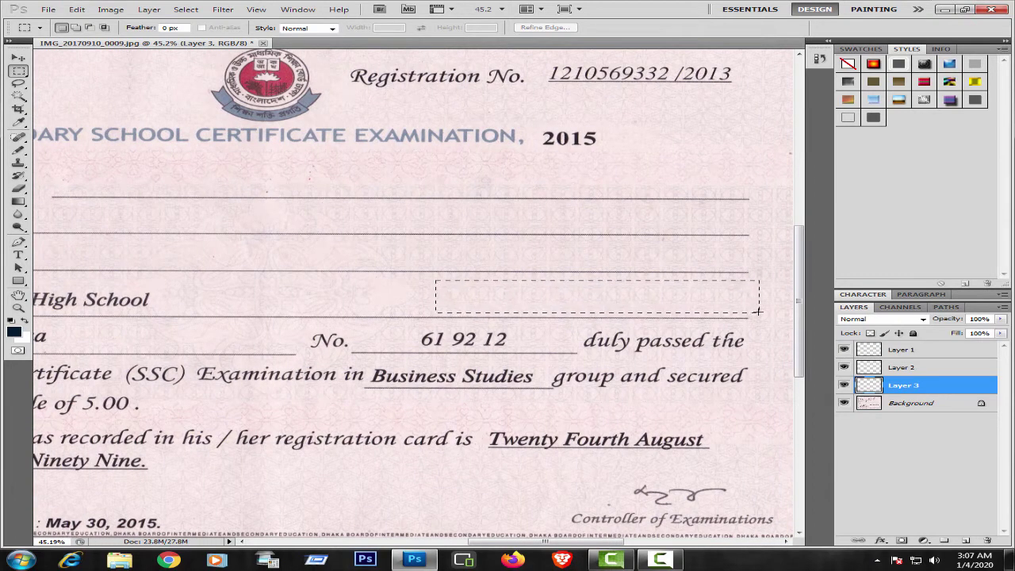
{"action": "left_click_drag", "start_coordinate": [800, 312], "coordinate": [759, 312]}
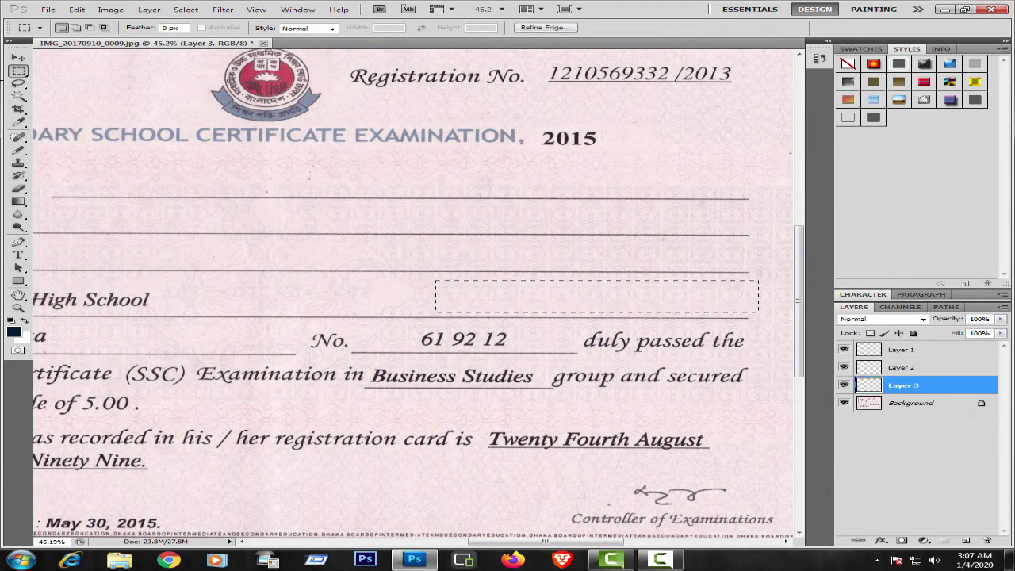
{"action": "right_click", "coordinate": [597, 302]}
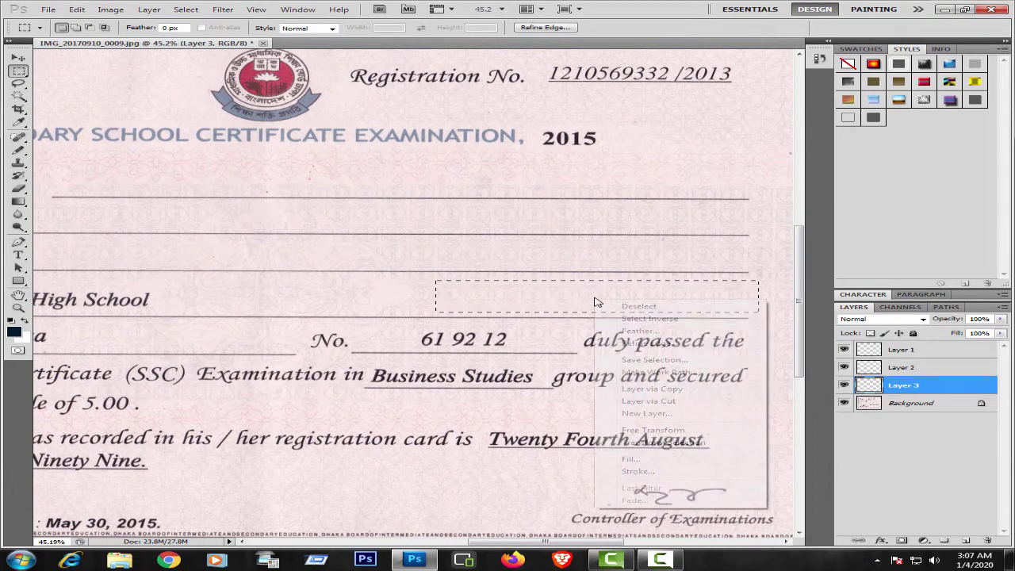
{"action": "left_click", "coordinate": [644, 388]}
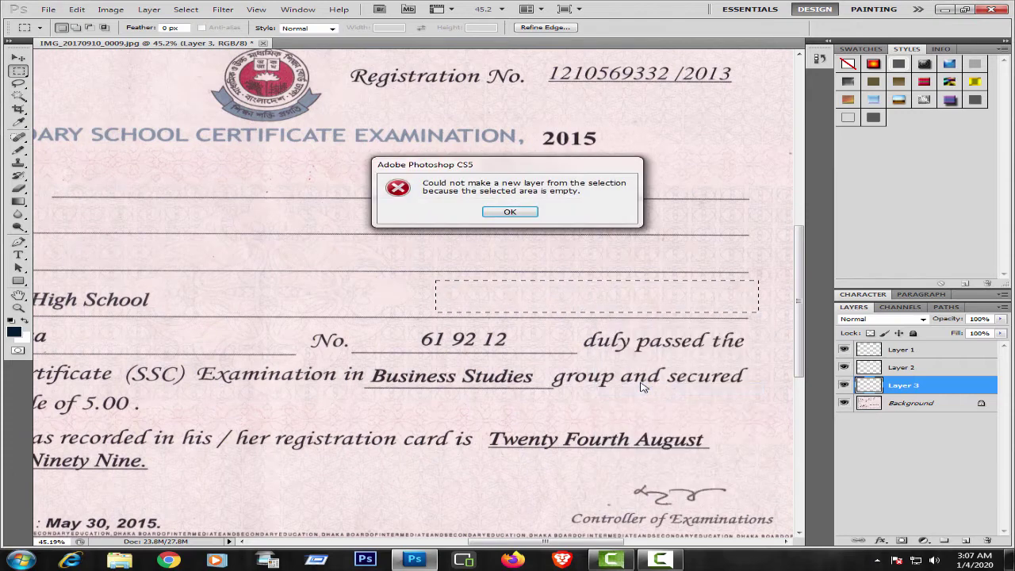
{"action": "left_click", "coordinate": [530, 211]}
{"action": "left_click", "coordinate": [906, 404]}
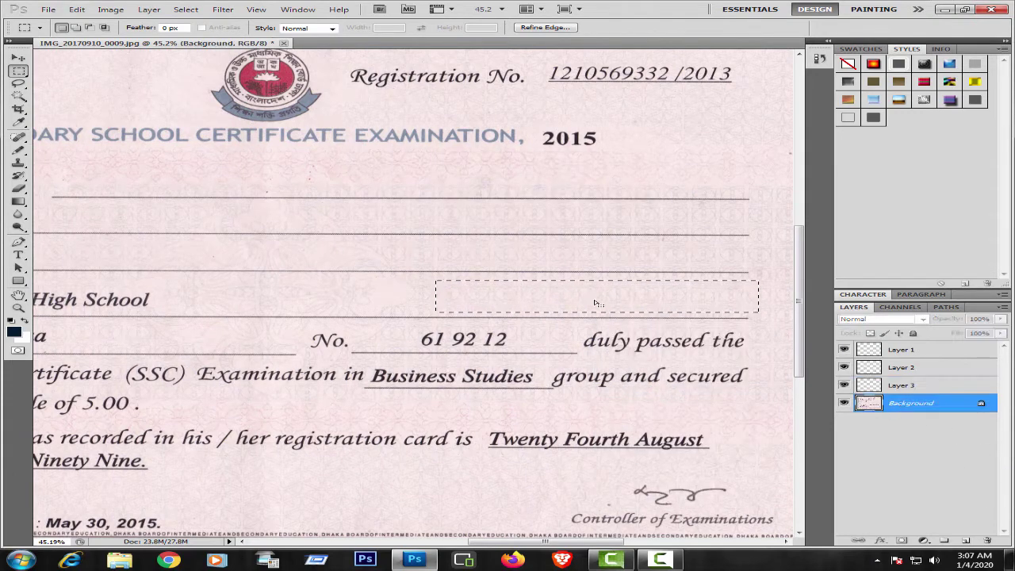
{"action": "right_click", "coordinate": [553, 301]}
{"action": "left_click", "coordinate": [611, 388]}
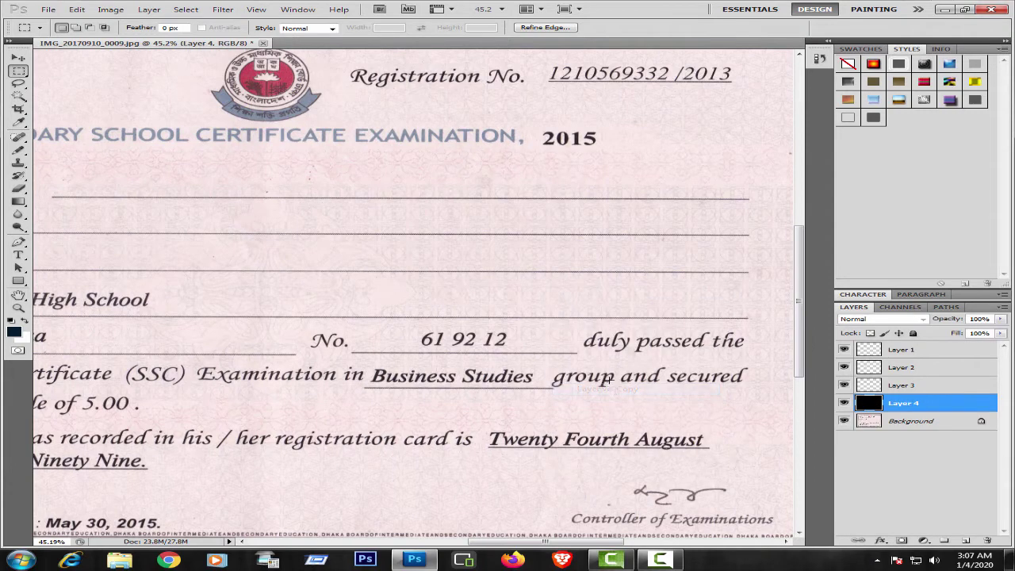
Position the Layer 4 patch over the school name on the 'of' line and flip it horizontally
{"action": "left_click", "coordinate": [19, 58]}
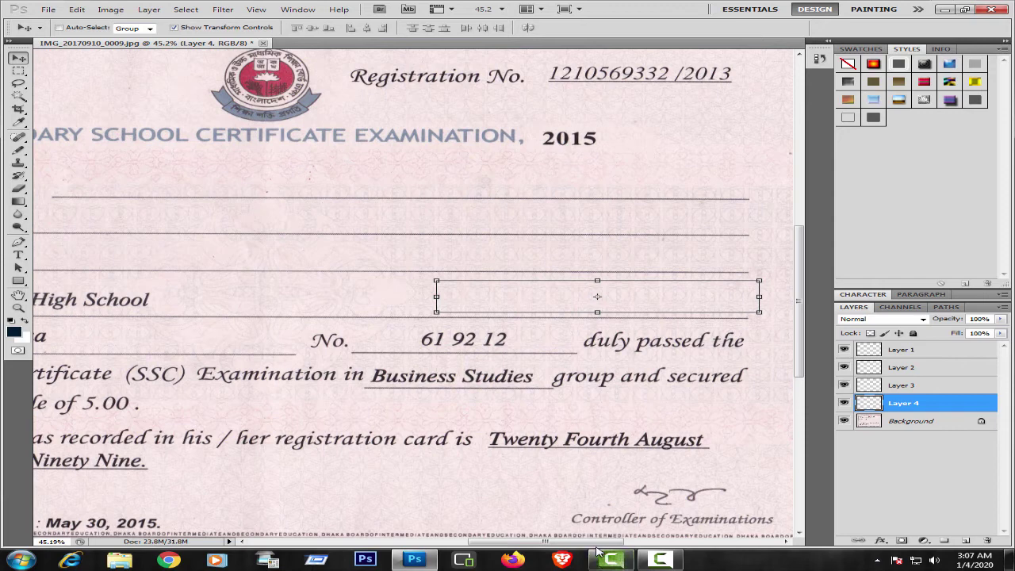
{"action": "left_click_drag", "start_coordinate": [601, 542], "coordinate": [546, 542]}
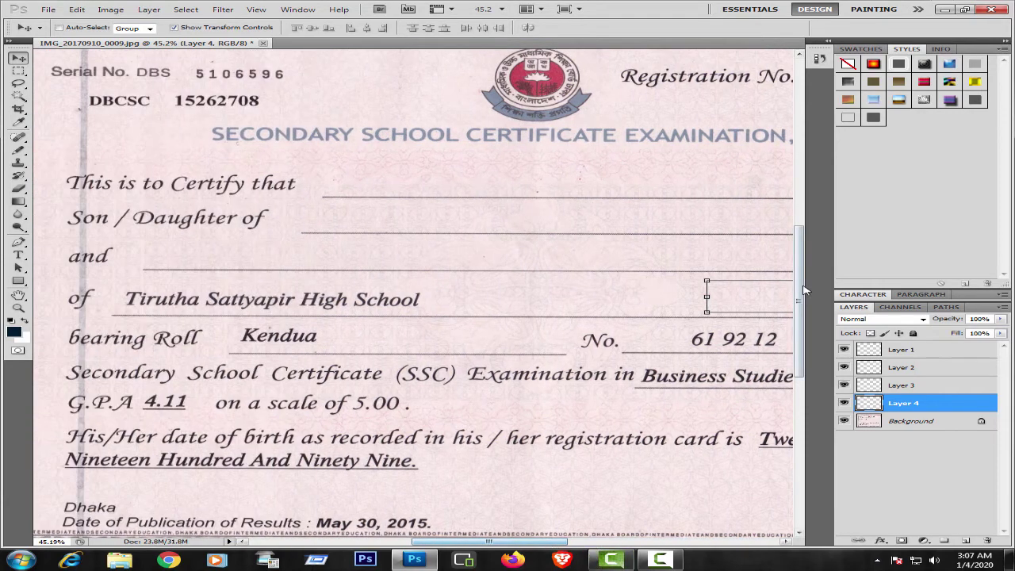
{"action": "key", "text": "ctrl+z"}
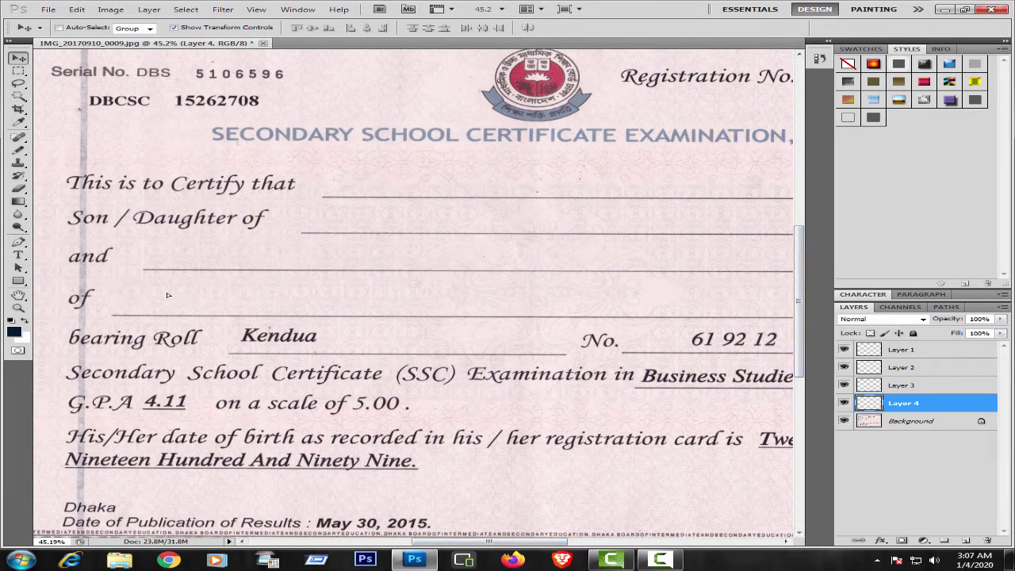
{"action": "left_click", "coordinate": [167, 295]}
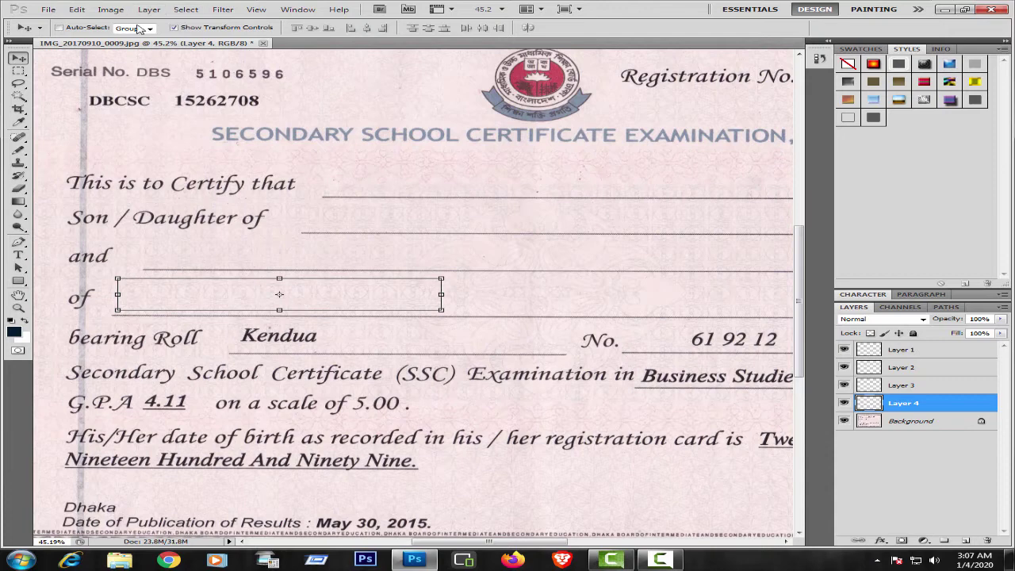
{"action": "left_click", "coordinate": [76, 9]}
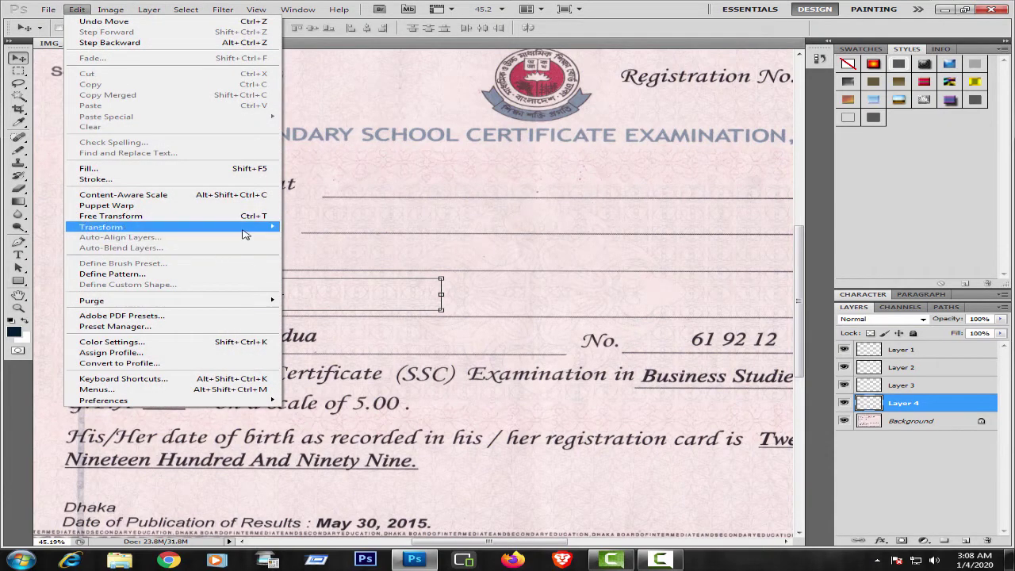
{"action": "mouse_move", "coordinate": [159, 226]}
{"action": "left_click", "coordinate": [372, 349]}
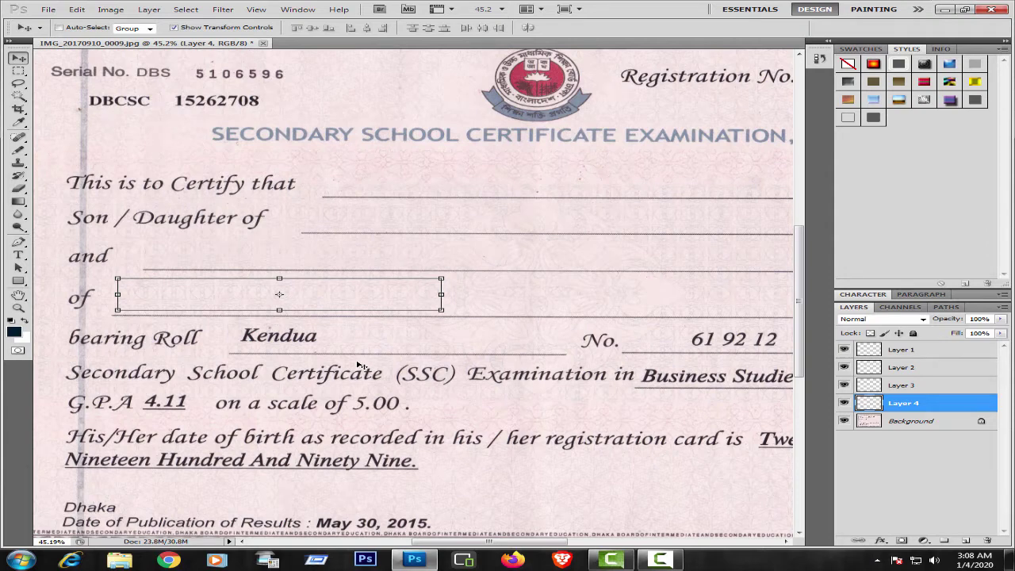
Marquee blank line beside Kendua on the Background and copy it to Layer 5
{"action": "left_click", "coordinate": [19, 71]}
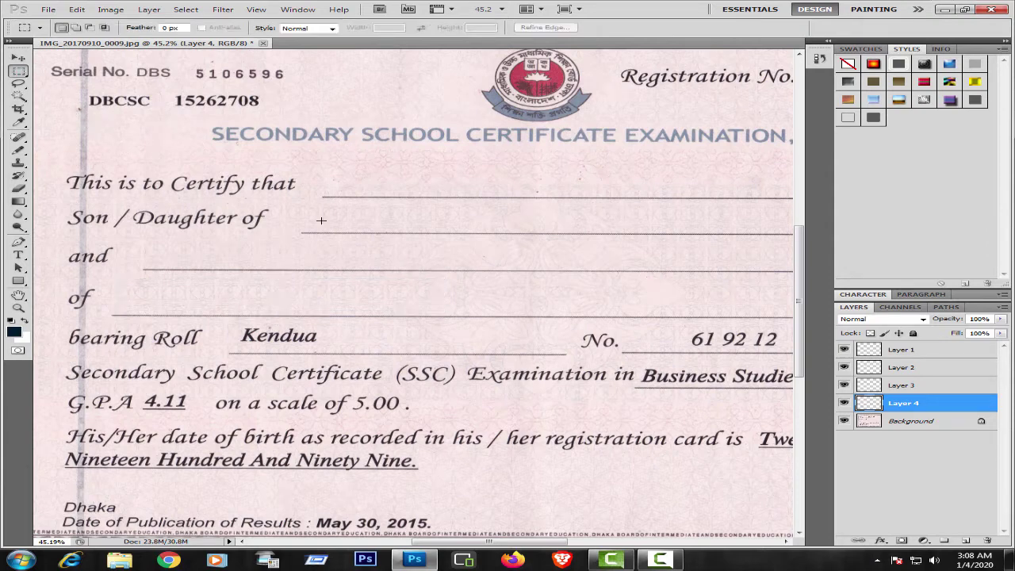
{"action": "left_click", "coordinate": [901, 421]}
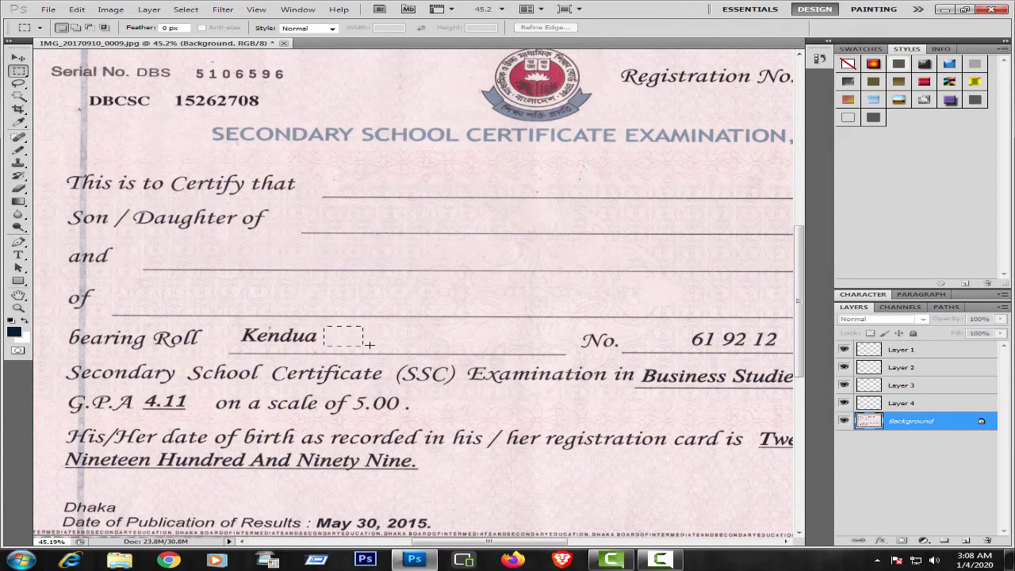
{"action": "left_click_drag", "start_coordinate": [369, 345], "coordinate": [418, 348]}
{"action": "right_click", "coordinate": [373, 337]}
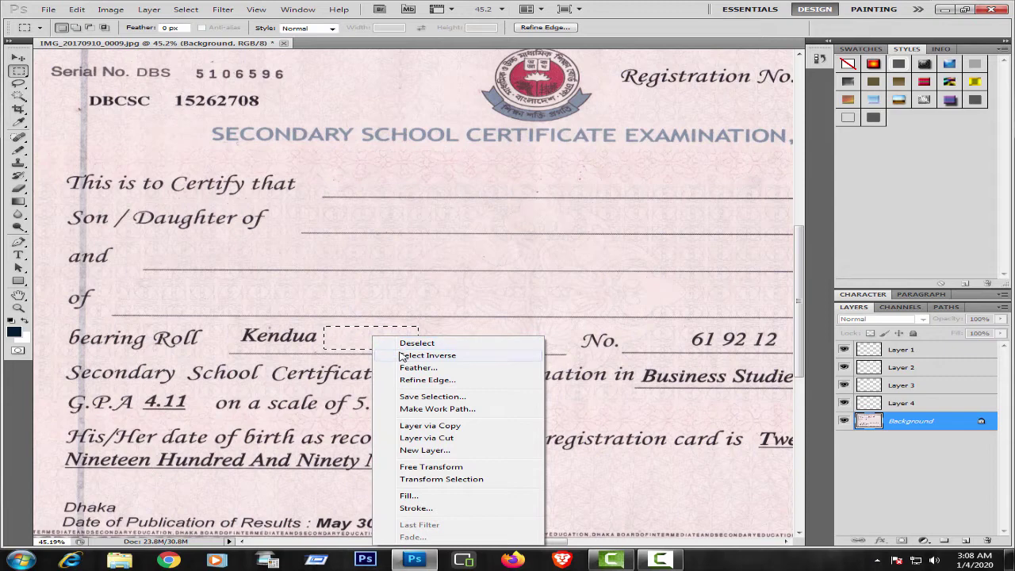
{"action": "left_click", "coordinate": [458, 427]}
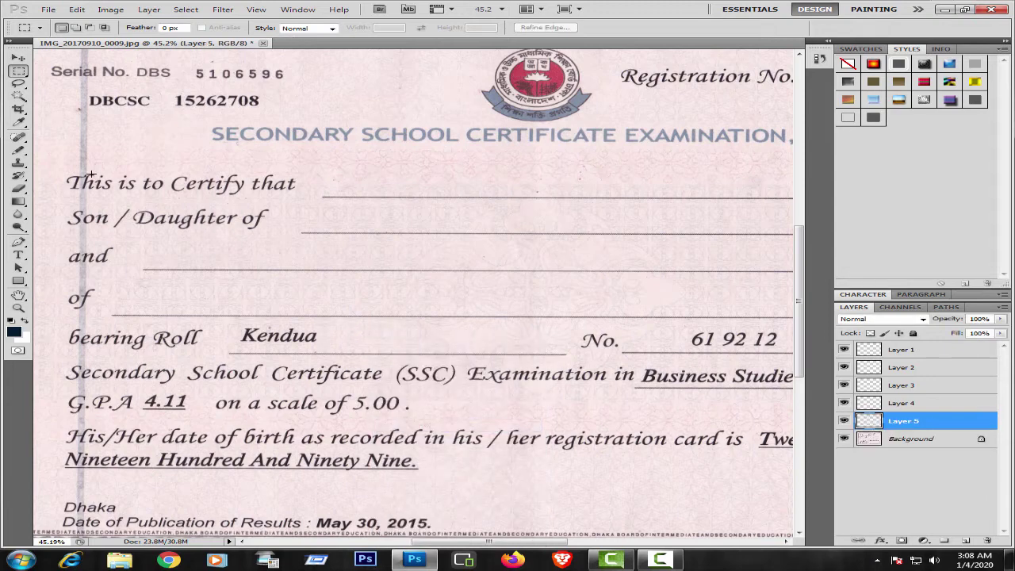
Move the Layer 5 patch over Kendua and flip it vertically
{"action": "left_click", "coordinate": [19, 58]}
{"action": "left_click_drag", "start_coordinate": [343, 339], "coordinate": [290, 335]}
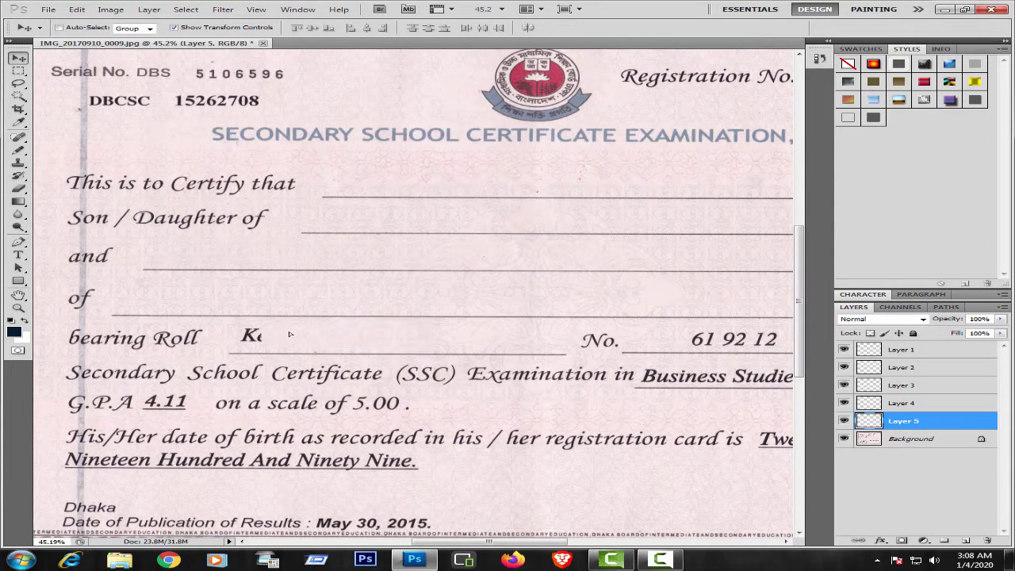
{"action": "left_click", "coordinate": [270, 335]}
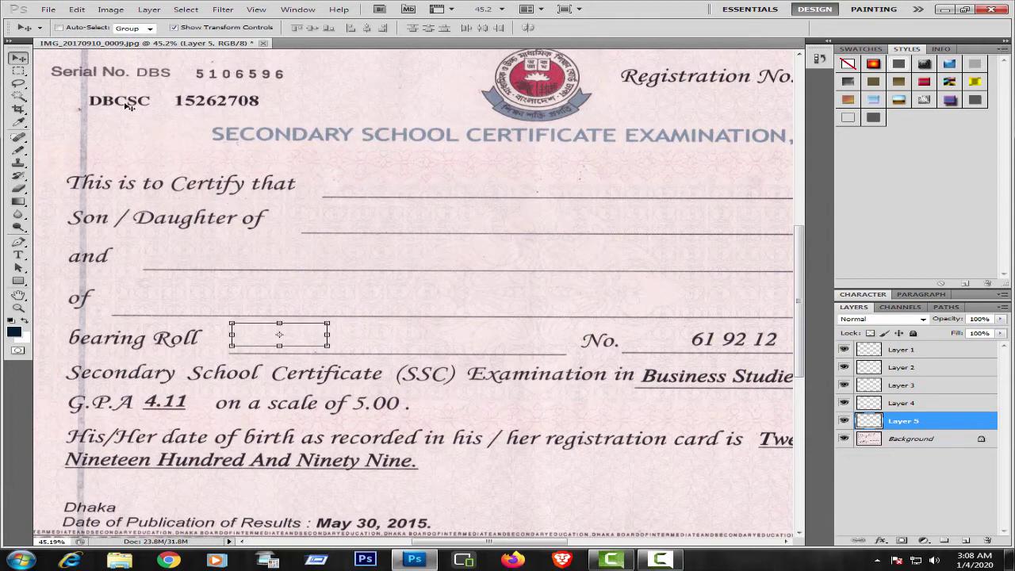
{"action": "left_click", "coordinate": [77, 9]}
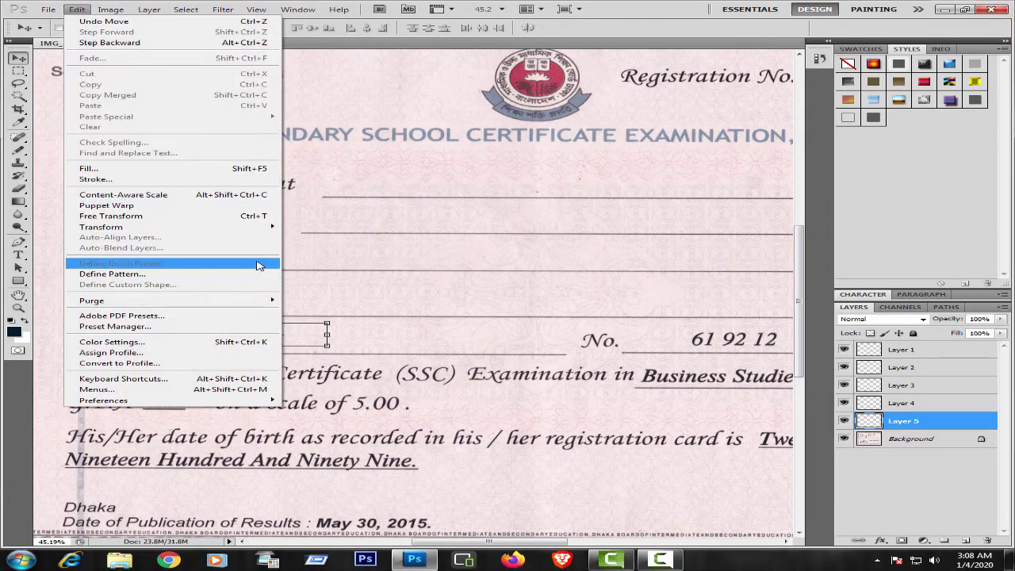
{"action": "mouse_move", "coordinate": [101, 227]}
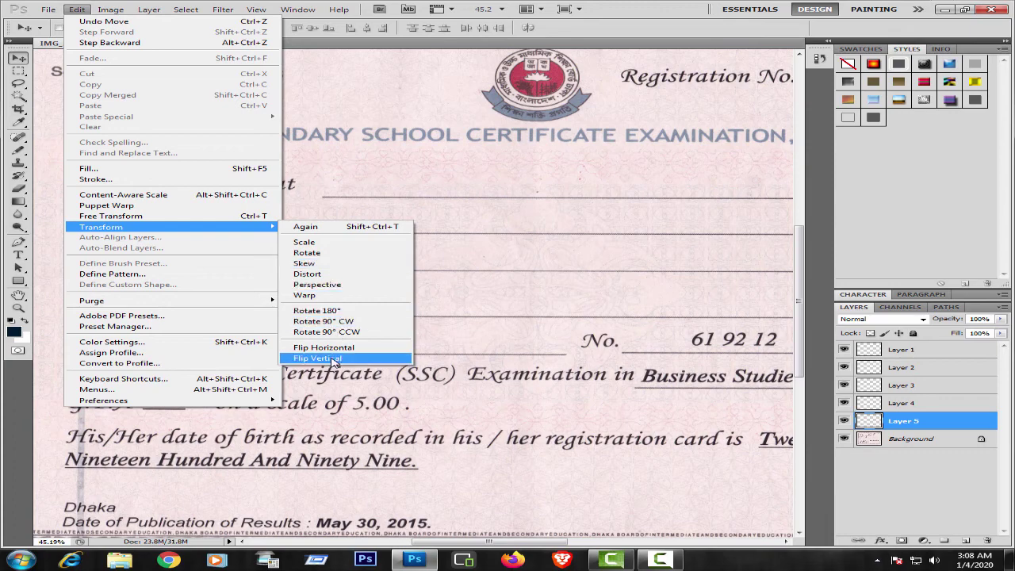
{"action": "left_click", "coordinate": [334, 359]}
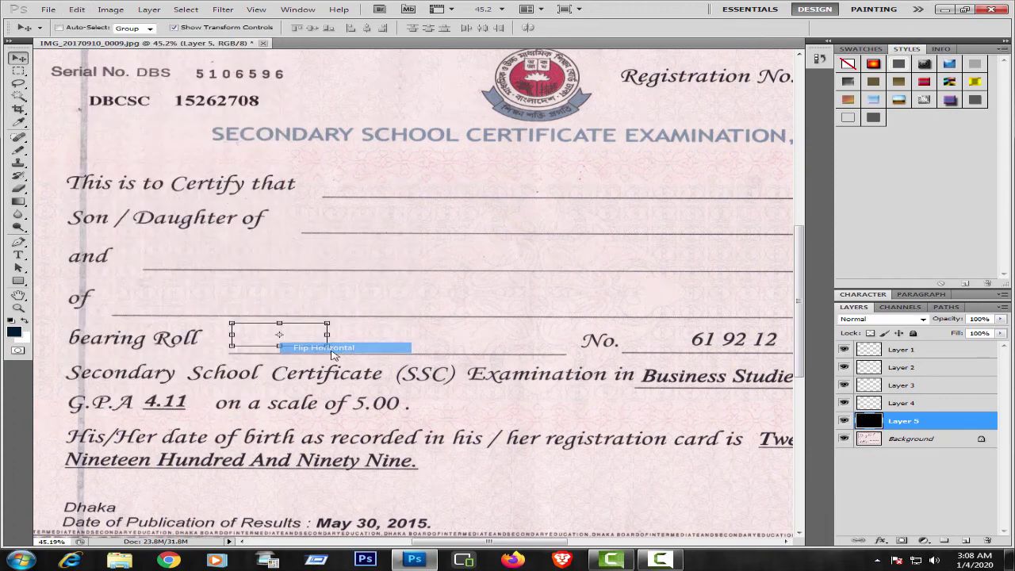
{"action": "left_click", "coordinate": [933, 438]}
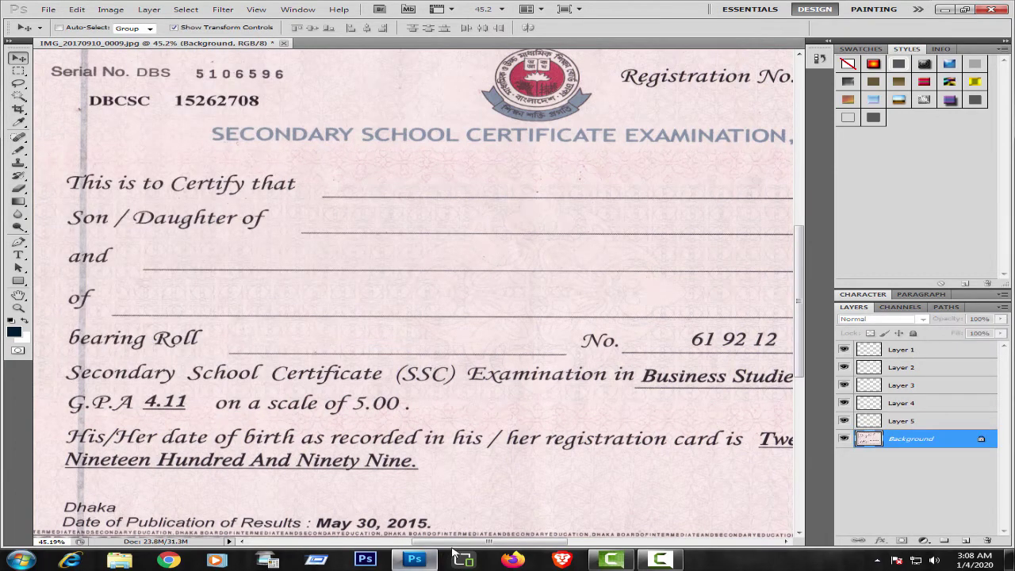
Zoom in, marquee a blank stretch of lined paper, and copy it to Layer 6
{"action": "left_click_drag", "start_coordinate": [468, 541], "coordinate": [530, 540]}
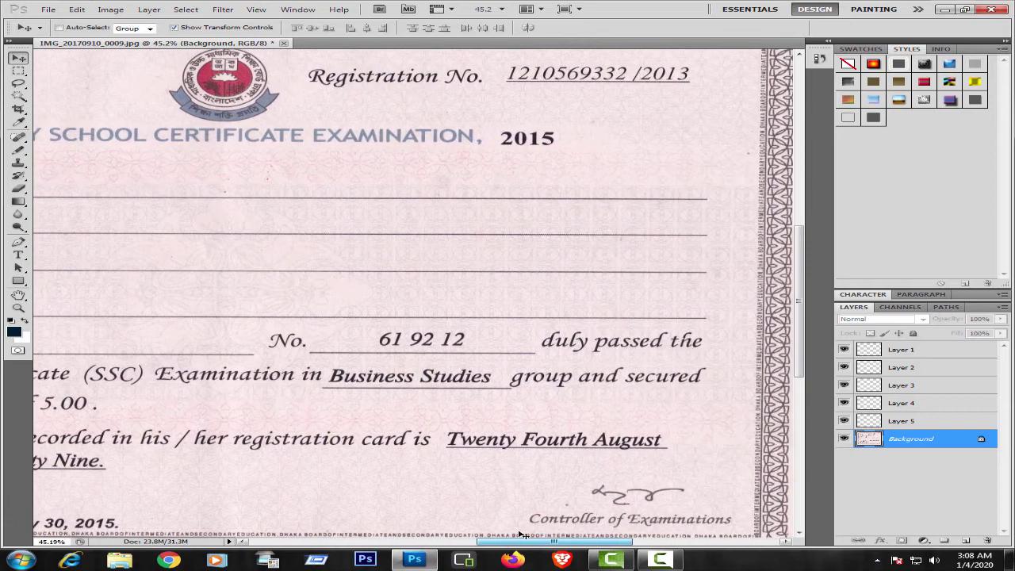
{"action": "scroll", "coordinate": [455, 453], "scroll_direction": "up", "scroll_amount": 2, "text": "alt"}
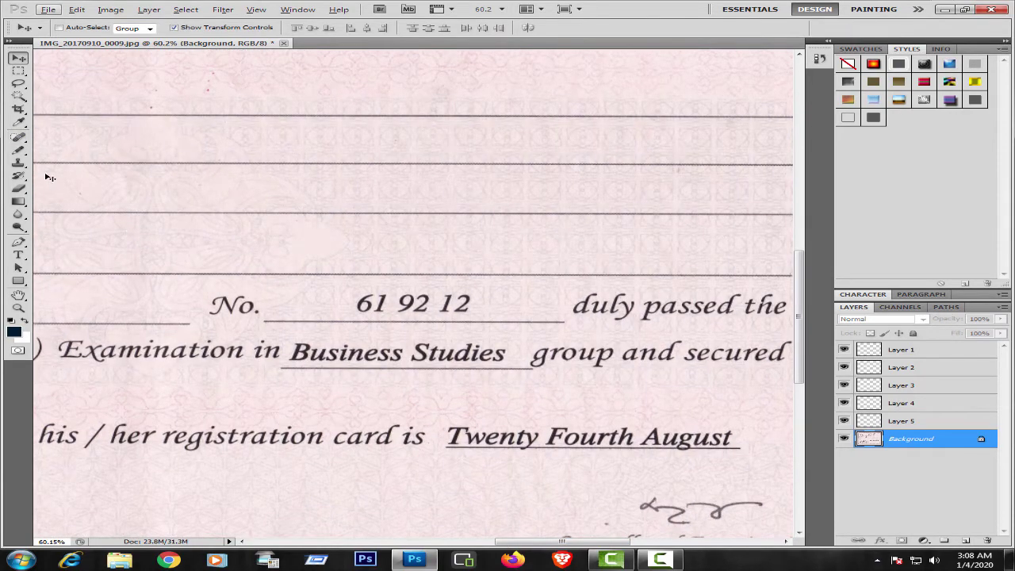
{"action": "left_click", "coordinate": [19, 70]}
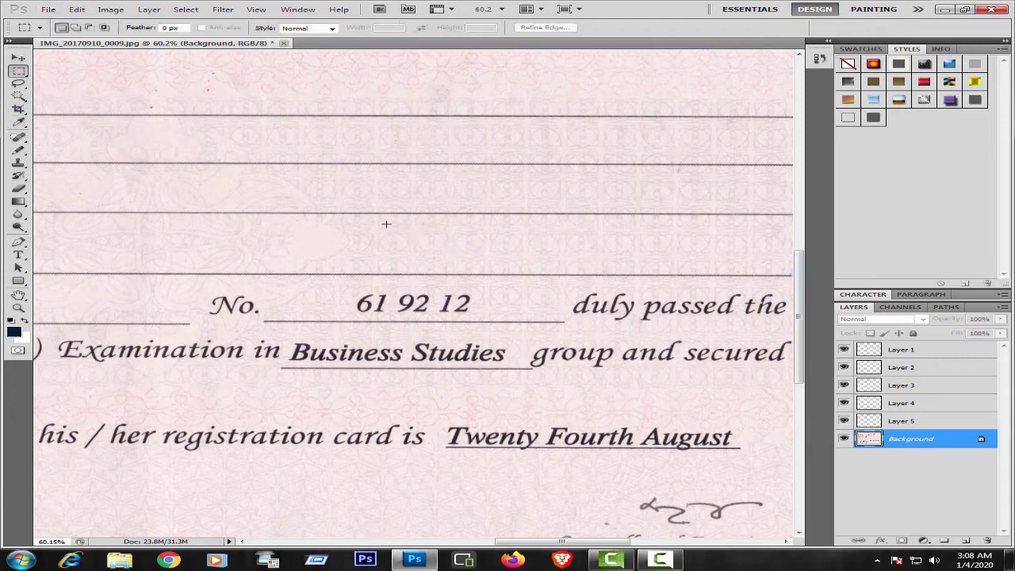
{"action": "left_click_drag", "start_coordinate": [387, 224], "coordinate": [550, 261]}
{"action": "left_click", "coordinate": [268, 141]}
{"action": "left_click_drag", "start_coordinate": [387, 224], "coordinate": [551, 262]}
{"action": "right_click", "coordinate": [485, 248]}
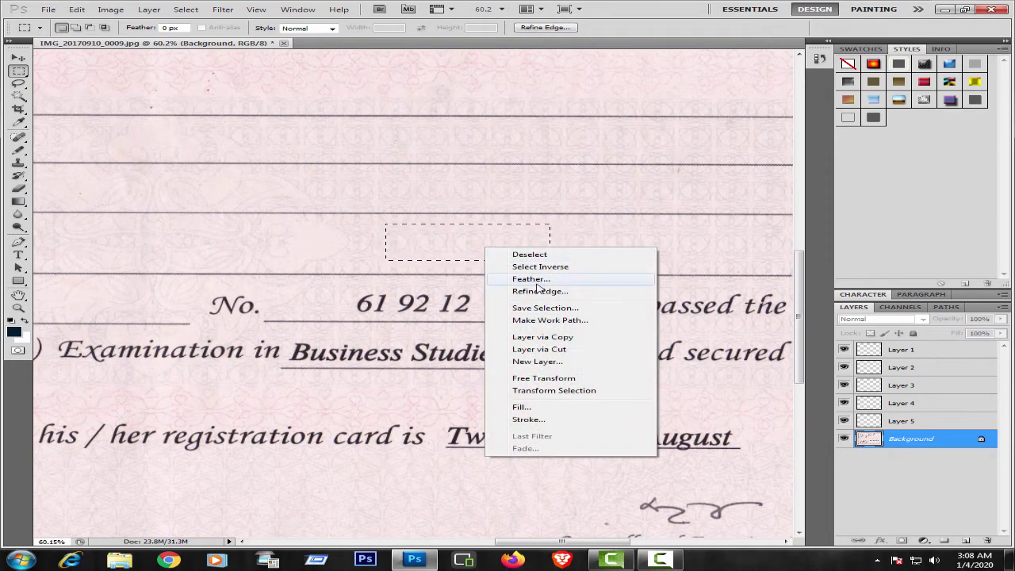
{"action": "left_click", "coordinate": [541, 336]}
Move the Layer 6 patch over the number 61 92 12 and flip it horizontally
{"action": "left_click", "coordinate": [19, 58]}
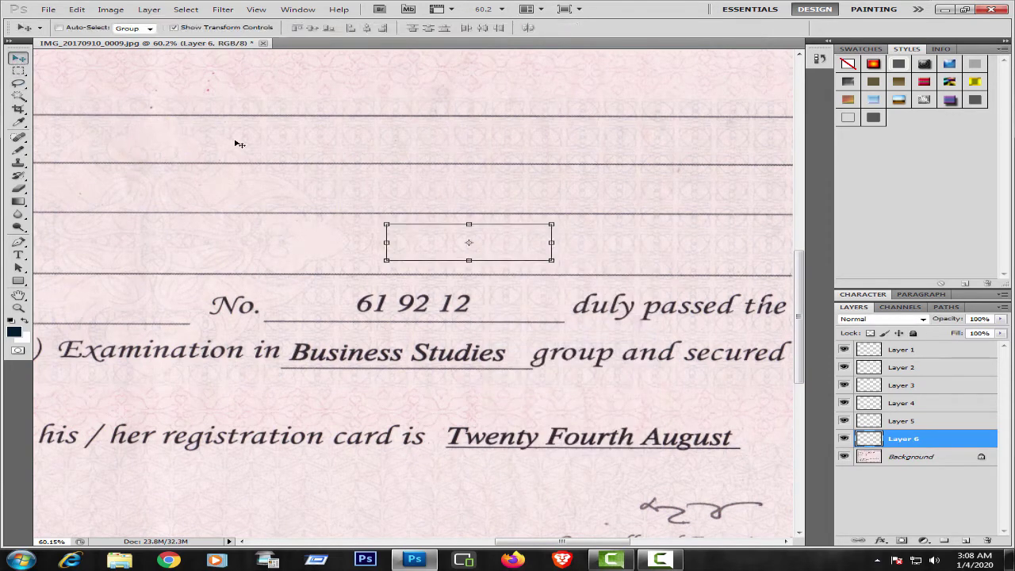
{"action": "left_click_drag", "start_coordinate": [495, 245], "coordinate": [444, 306]}
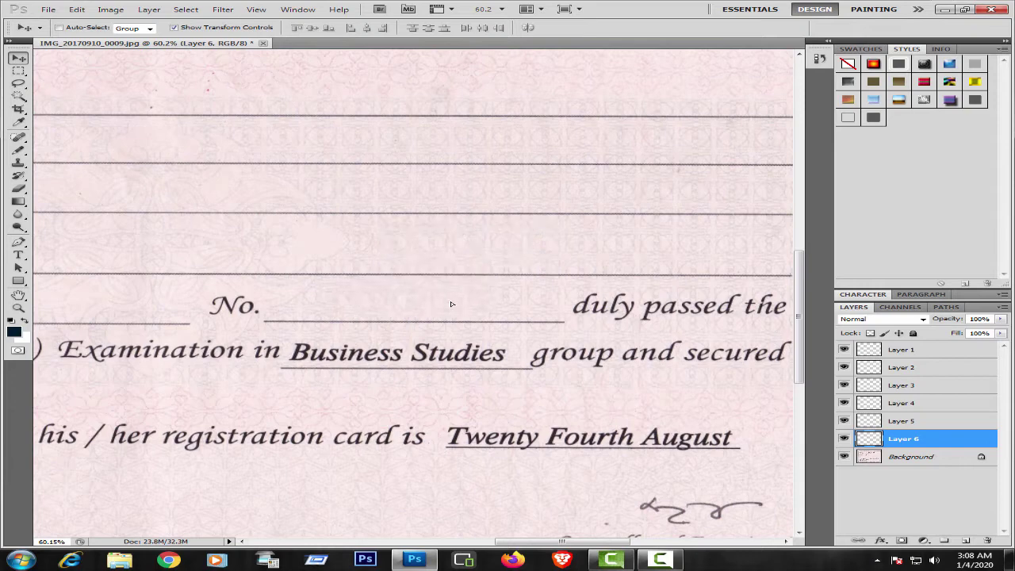
{"action": "left_click", "coordinate": [453, 303]}
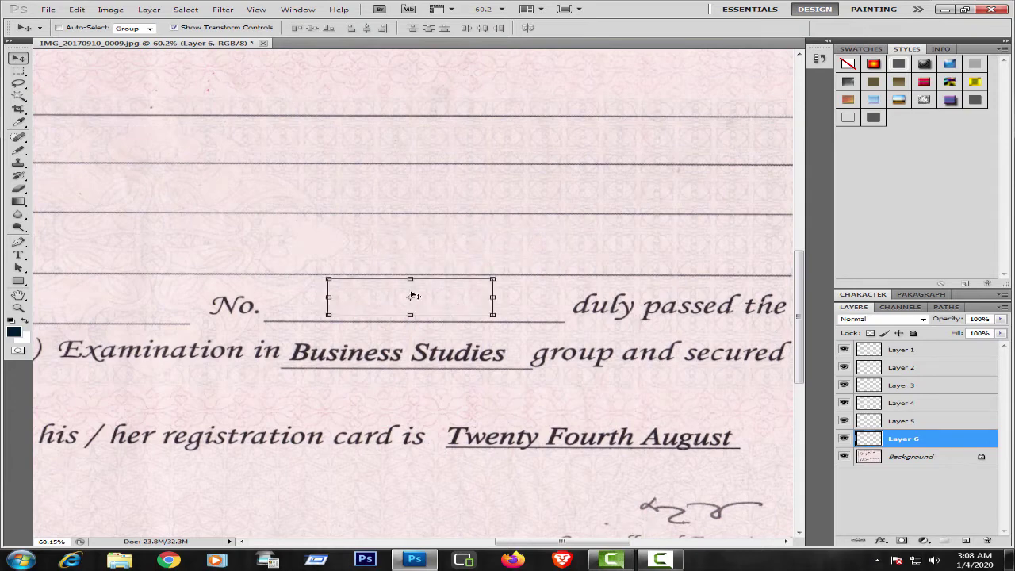
{"action": "left_click", "coordinate": [77, 9]}
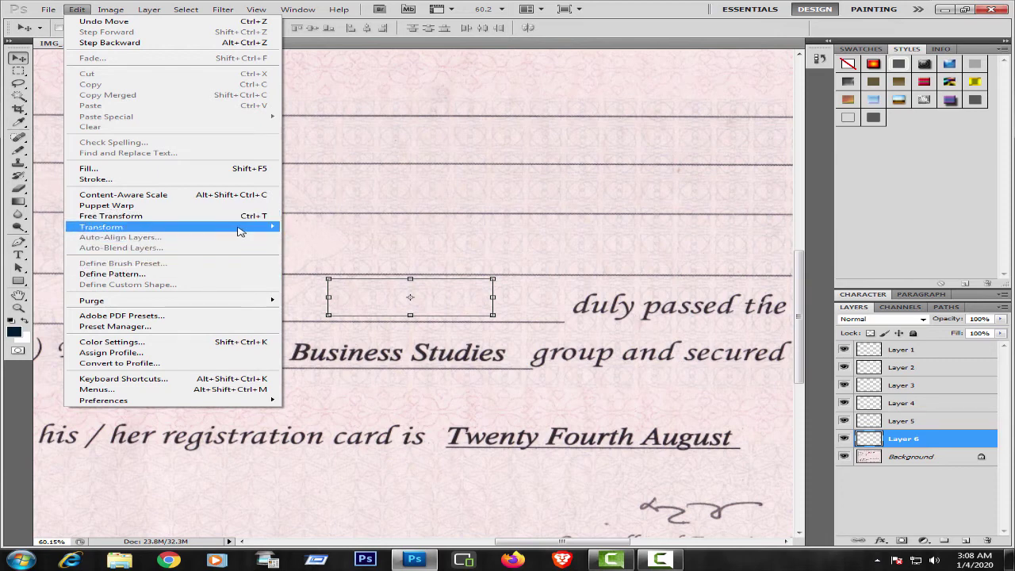
{"action": "mouse_move", "coordinate": [100, 227]}
{"action": "left_click", "coordinate": [329, 349]}
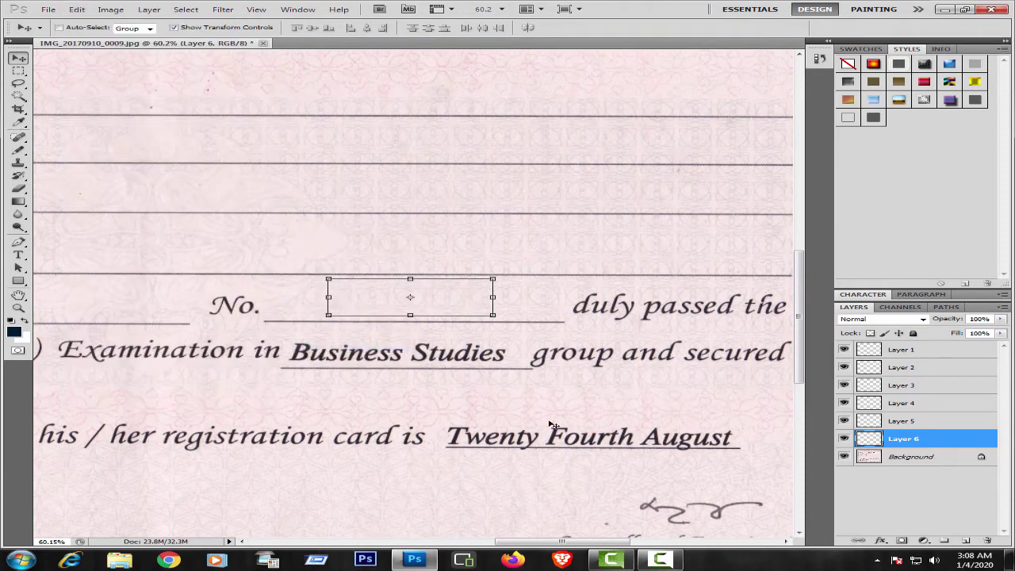
{"action": "scroll", "coordinate": [602, 520], "scroll_direction": "left", "scroll_amount": 4}
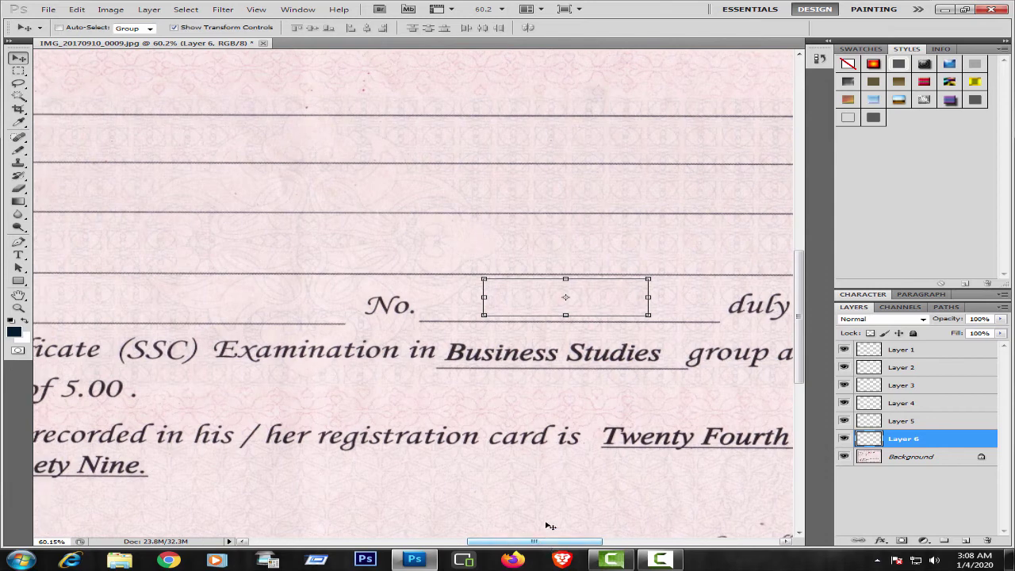
{"action": "scroll", "coordinate": [547, 538], "scroll_direction": "right", "scroll_amount": 6}
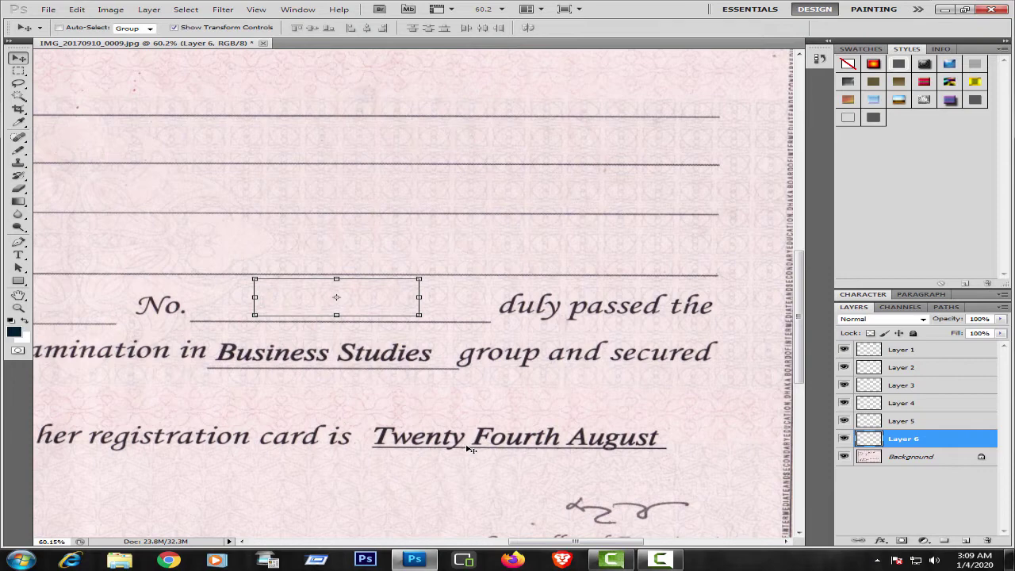
Copy the blank line space after 'Twenty Fourth August' from the Background onto a new layer
{"action": "left_click", "coordinate": [18, 71]}
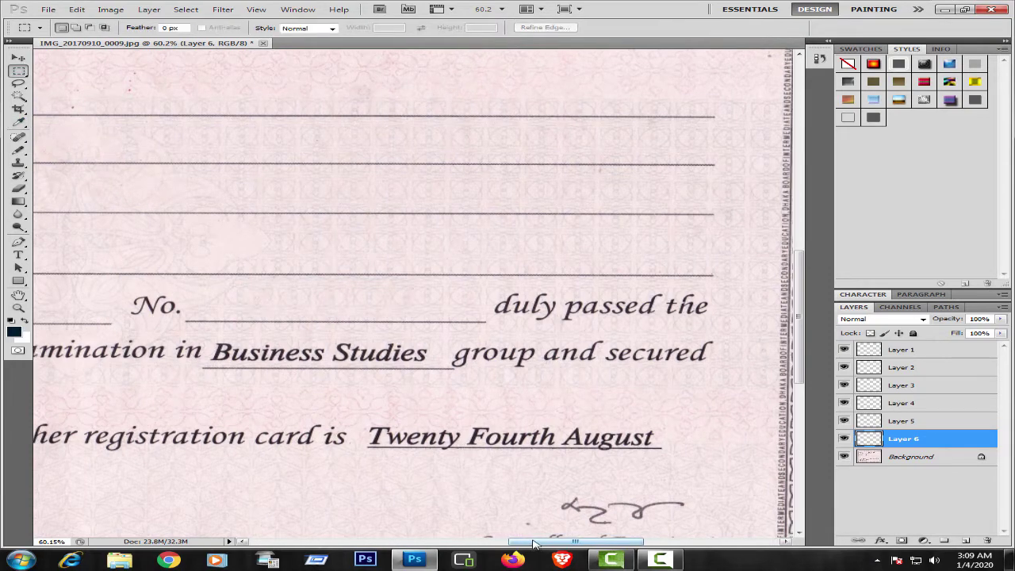
{"action": "scroll", "coordinate": [523, 533], "scroll_direction": "right", "scroll_amount": 4}
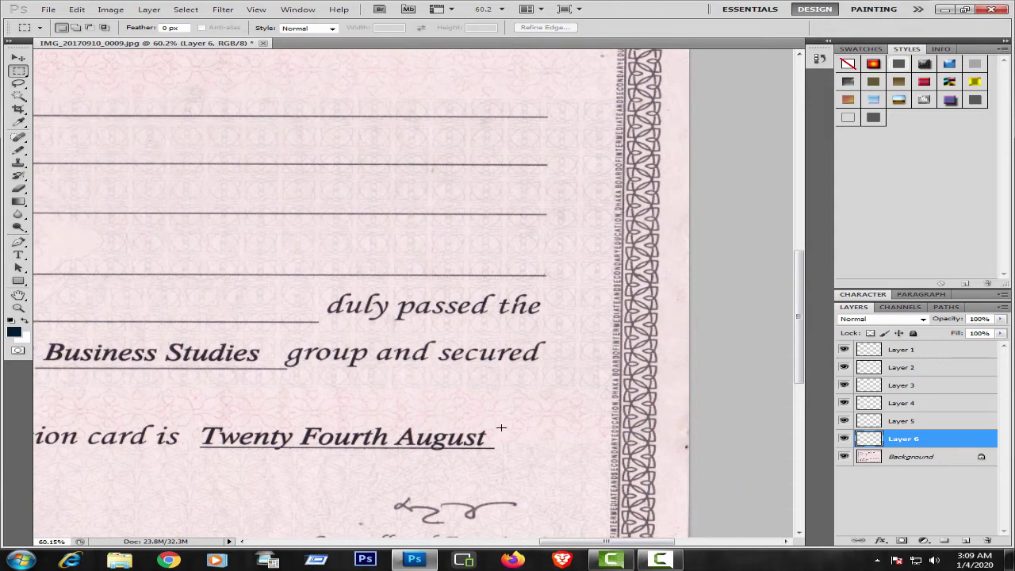
{"action": "mouse_move", "coordinate": [551, 446]}
{"action": "left_mouse_down"}
{"action": "mouse_move", "coordinate": [601, 449]}
{"action": "mouse_move", "coordinate": [587, 446]}
{"action": "left_mouse_up"}
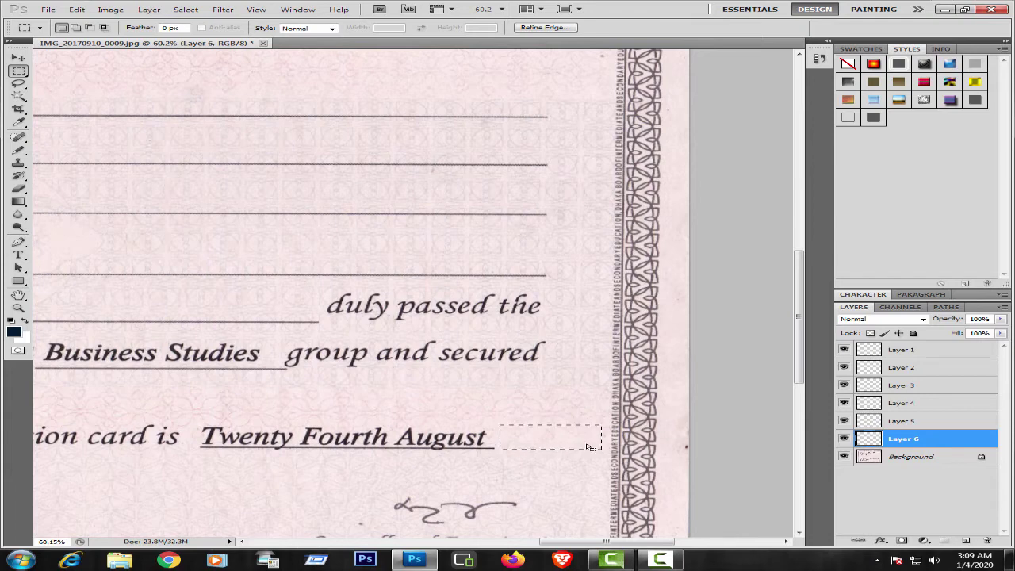
{"action": "right_click", "coordinate": [537, 436]}
{"action": "left_click", "coordinate": [944, 486]}
{"action": "left_click", "coordinate": [911, 457]}
{"action": "right_click", "coordinate": [562, 436]}
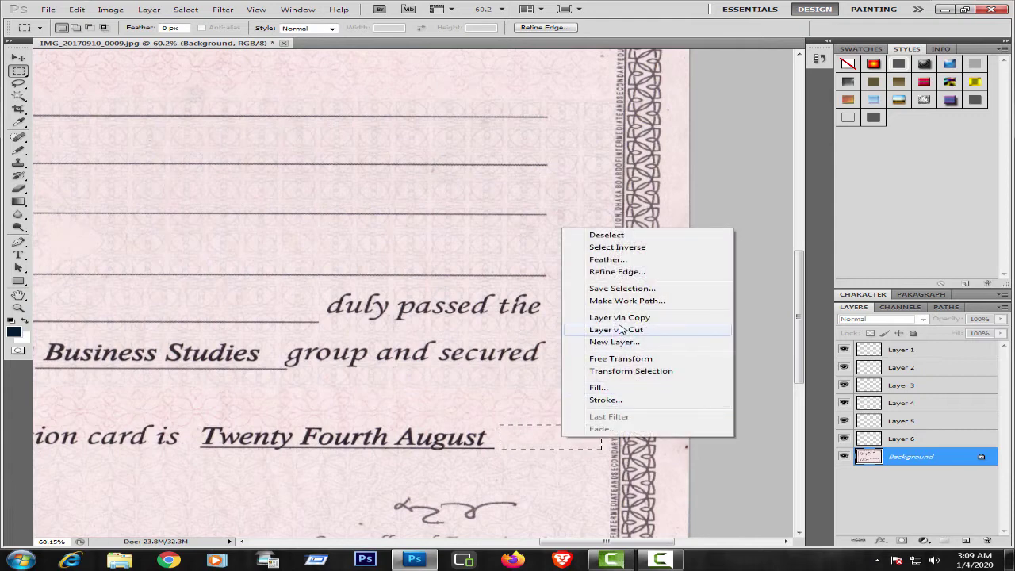
{"action": "left_click", "coordinate": [612, 329]}
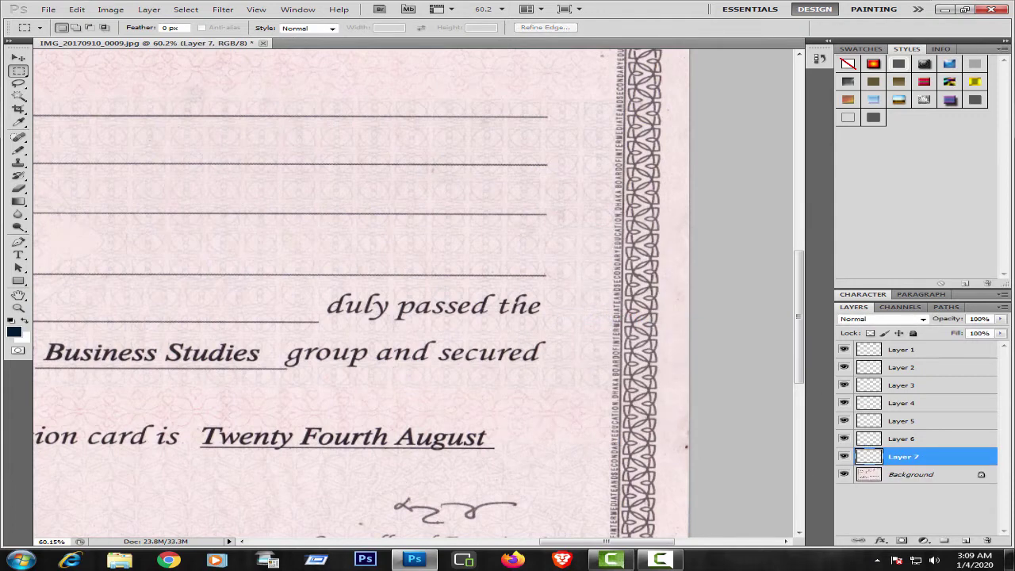
Slide the blank patch over 'Twenty' and then 'Fourth', nudging it down slightly
{"action": "left_click", "coordinate": [19, 58]}
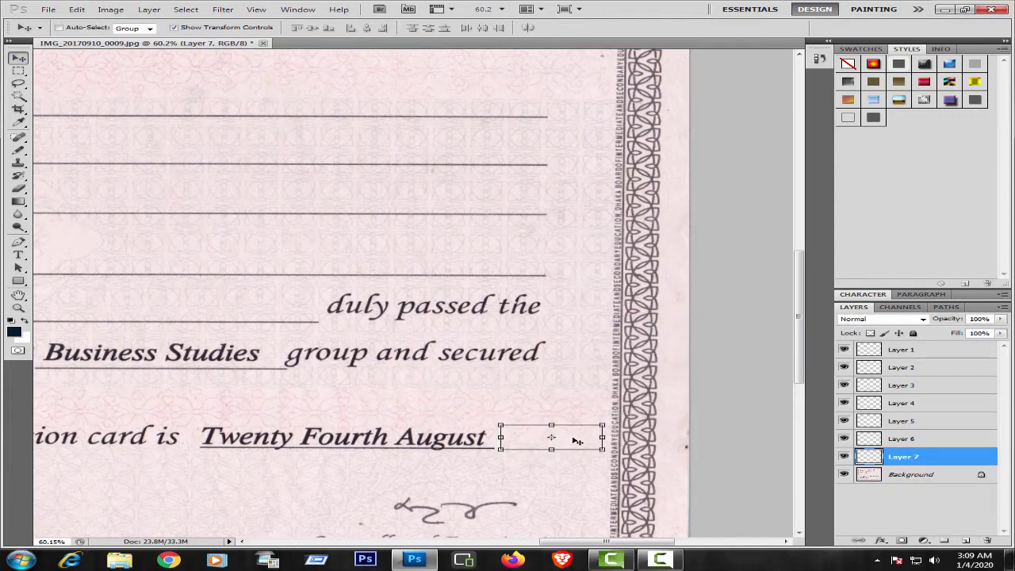
{"action": "left_click_drag", "start_coordinate": [577, 441], "coordinate": [264, 432]}
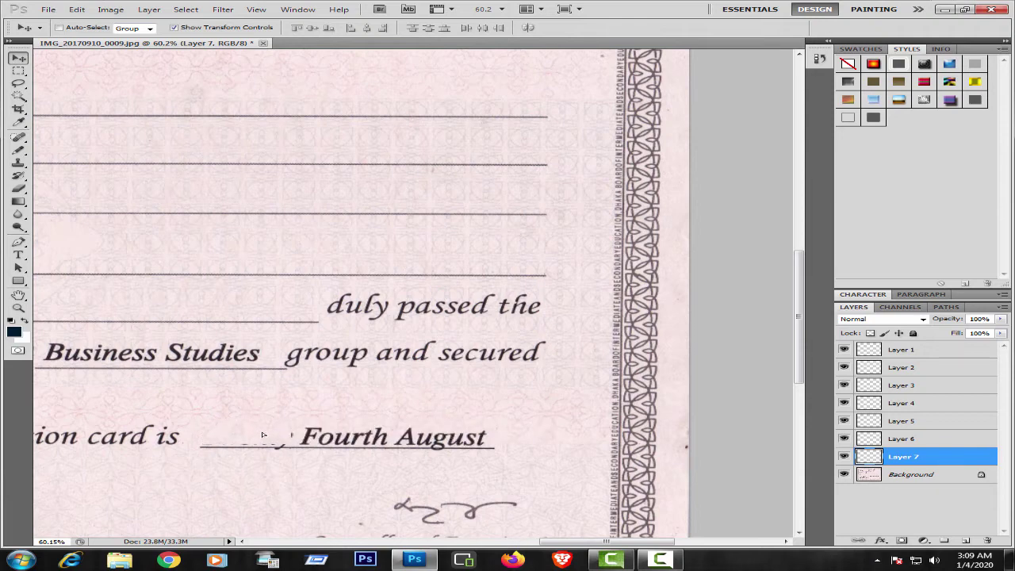
{"action": "left_click_drag", "start_coordinate": [267, 435], "coordinate": [272, 434]}
{"action": "key", "text": "Down"}
{"action": "key", "text": "Down"}
{"action": "key", "text": "Down"}
{"action": "left_click_drag", "start_coordinate": [277, 435], "coordinate": [380, 433]}
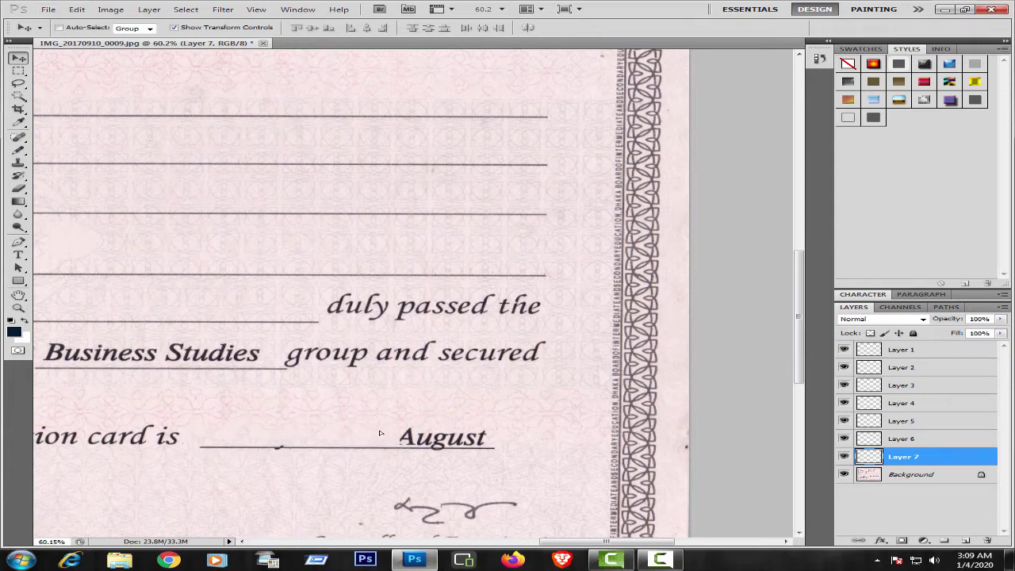
Duplicate the patch to cover 'August', duplicate it again, and select the Background layer
{"action": "key", "text": "ctrl+j"}
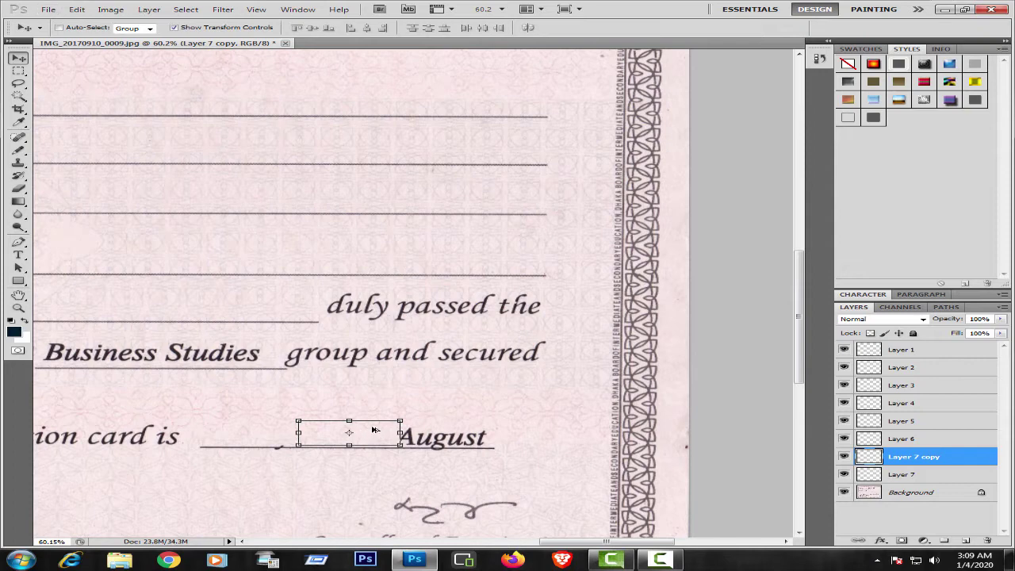
{"action": "left_click_drag", "start_coordinate": [376, 430], "coordinate": [436, 425]}
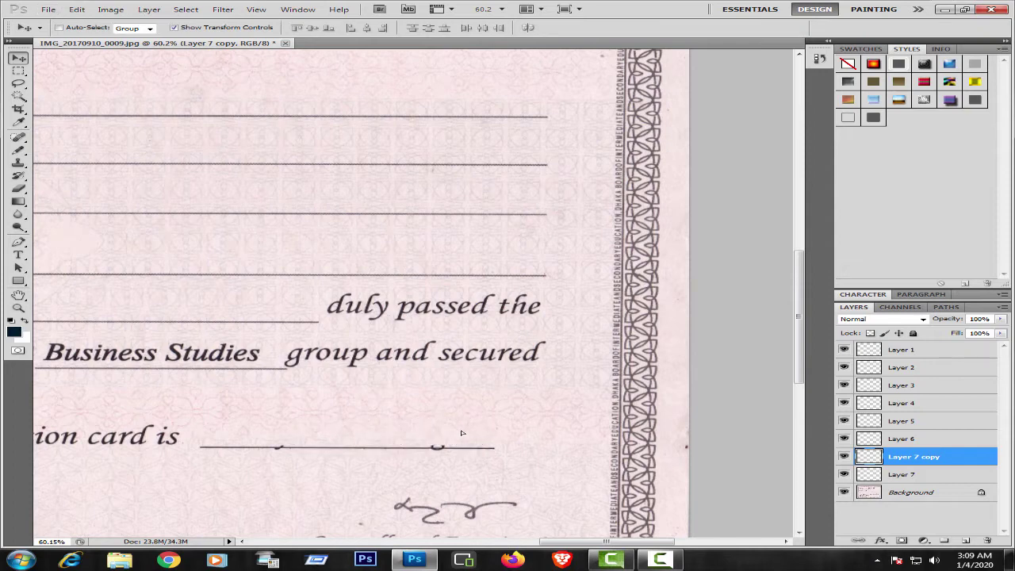
{"action": "key", "text": "ctrl+j"}
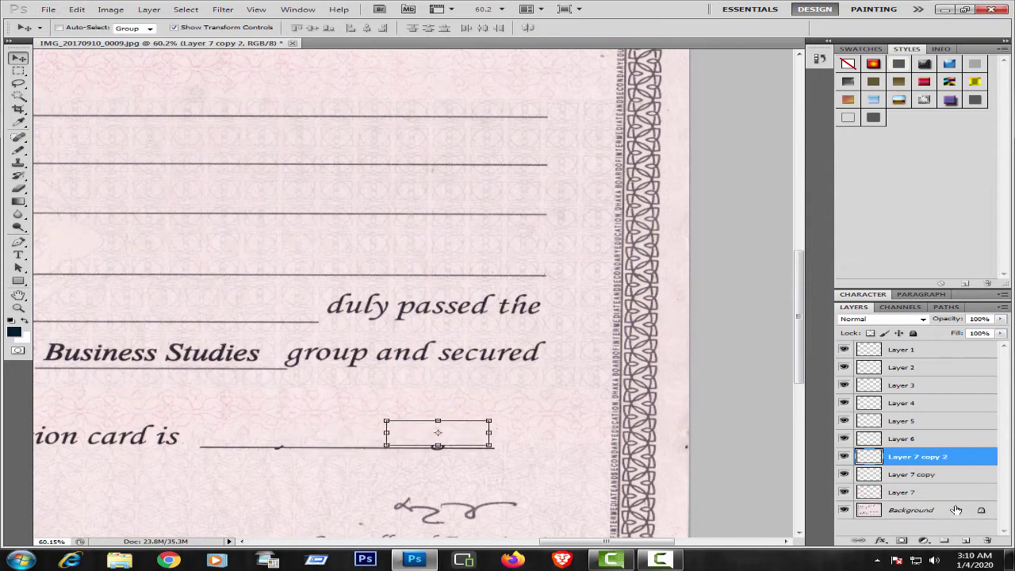
{"action": "left_click", "coordinate": [940, 511]}
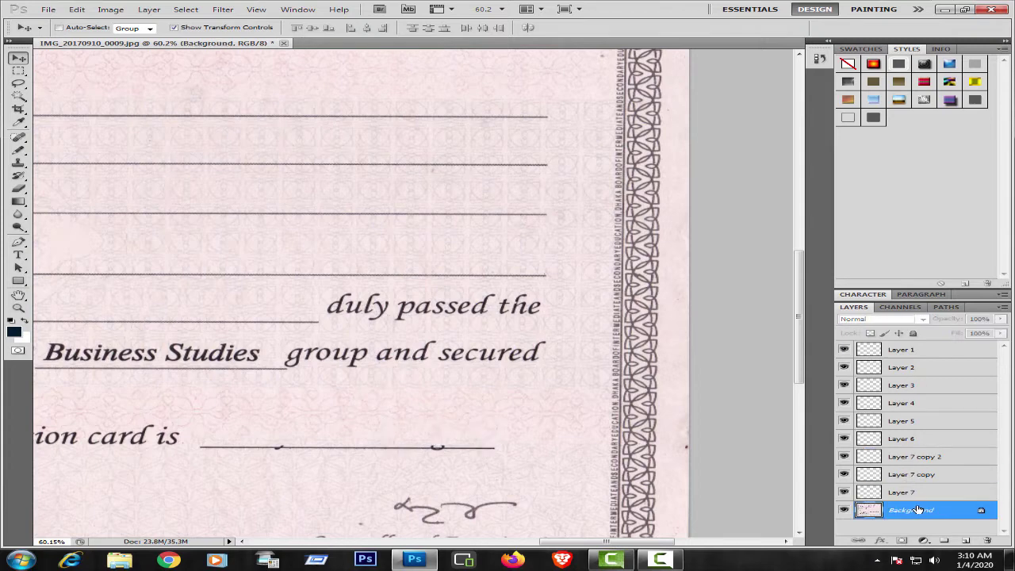
Select every layer, from the Background up through Layer 1, in the Layers panel
{"action": "right_click", "coordinate": [918, 510]}
{"action": "left_click", "coordinate": [919, 511]}
{"action": "left_click", "coordinate": [908, 492], "text": "shift"}
{"action": "left_click", "coordinate": [912, 474], "text": "shift"}
{"action": "left_click", "coordinate": [916, 457], "text": "shift"}
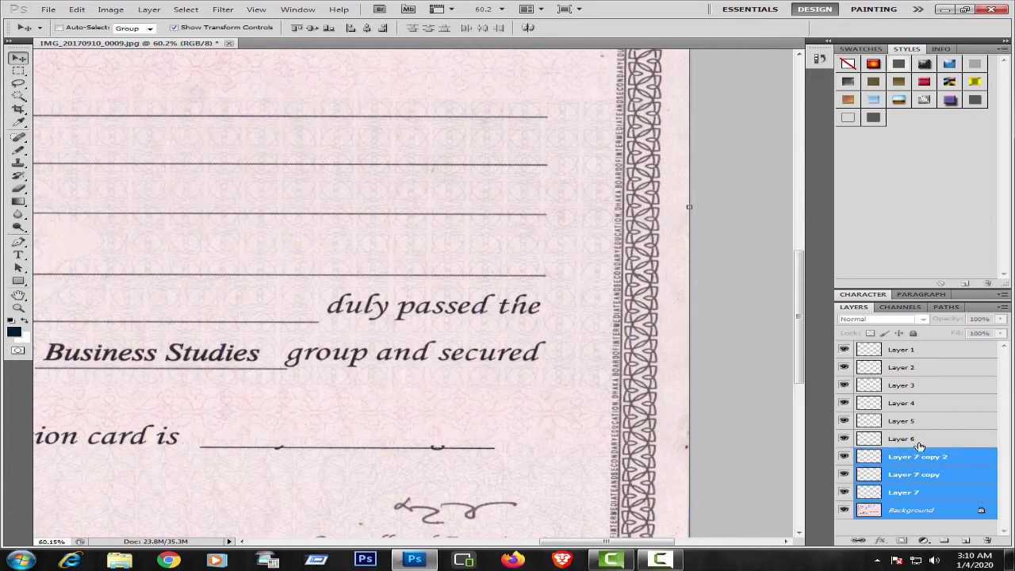
{"action": "left_click", "coordinate": [917, 438], "text": "shift"}
{"action": "left_click", "coordinate": [914, 403], "text": "ctrl"}
{"action": "left_click", "coordinate": [913, 386], "text": "ctrl"}
{"action": "left_click", "coordinate": [912, 367], "text": "ctrl"}
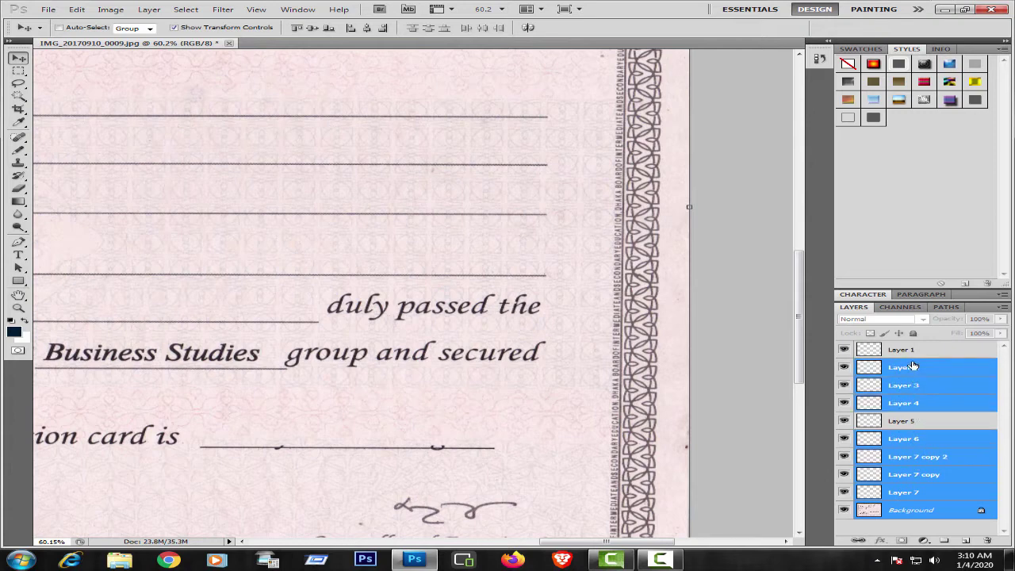
{"action": "left_click", "coordinate": [899, 421], "text": "ctrl"}
Flatten all the selected patch layers into the Background
{"action": "right_click", "coordinate": [901, 422]}
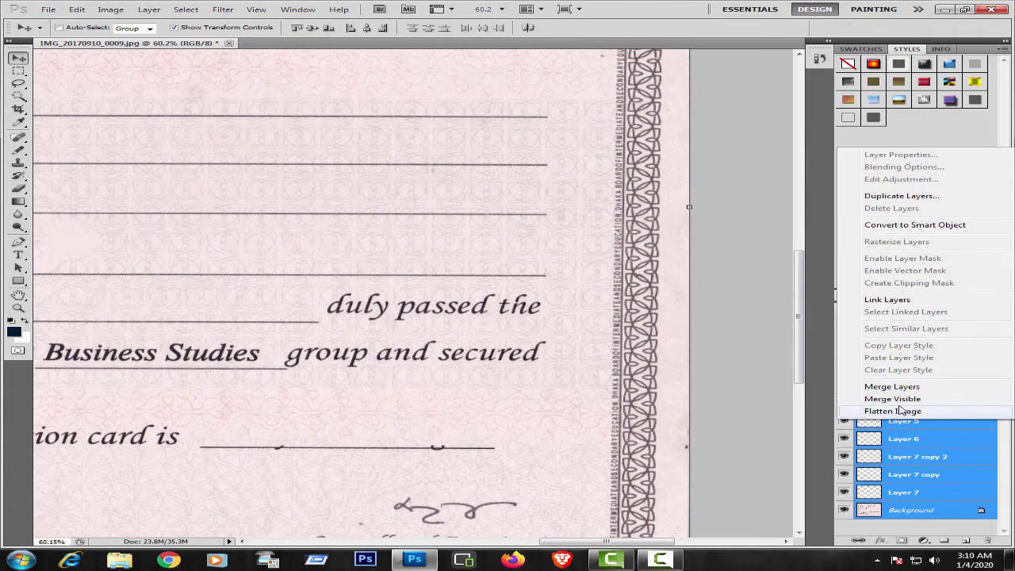
{"action": "left_click", "coordinate": [903, 390]}
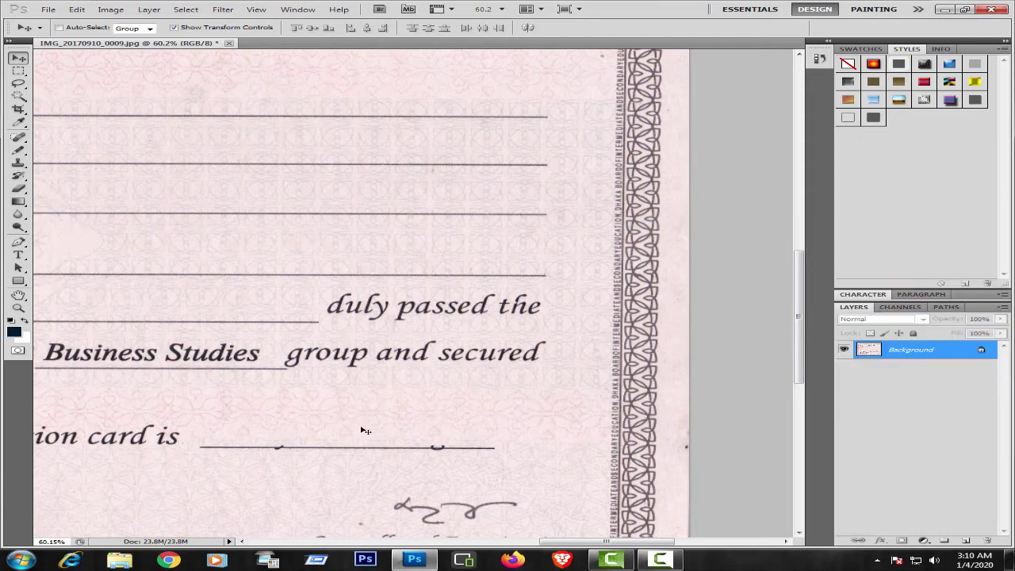
{"action": "left_click", "coordinate": [18, 163]}
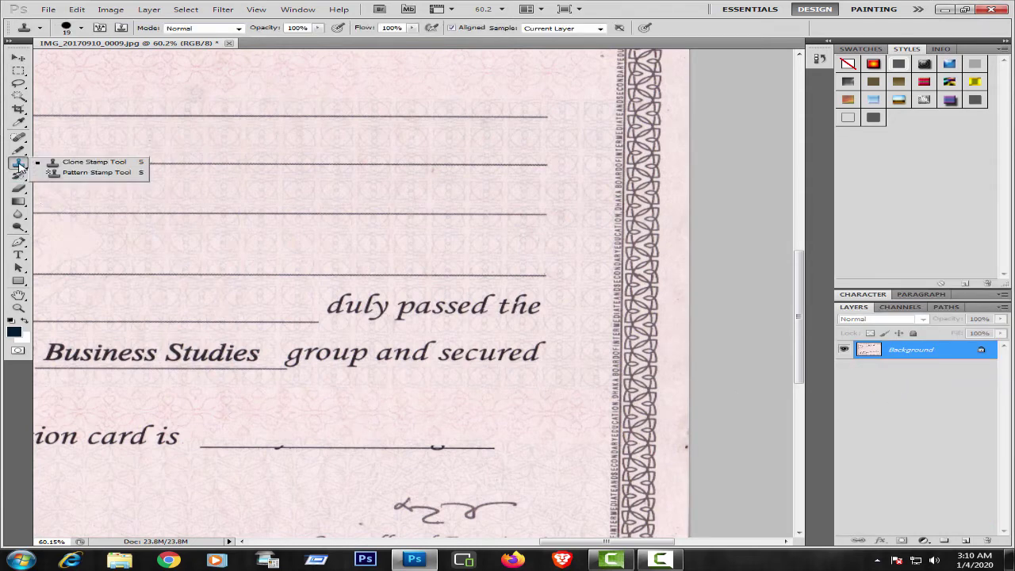
Clone clean underline over the leftover ink loop and the small check-mark squiggle
{"action": "left_click", "coordinate": [104, 163]}
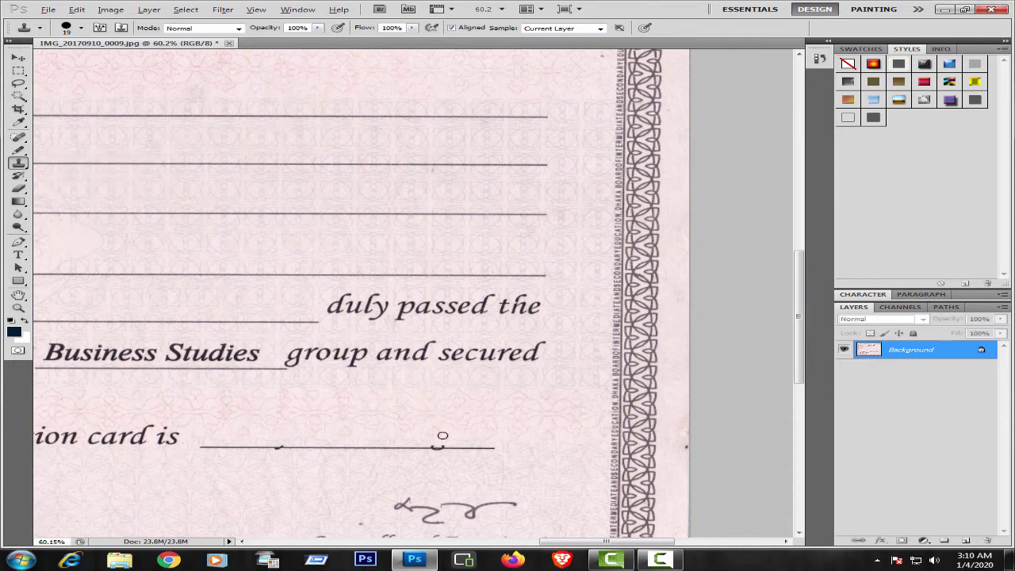
{"action": "scroll", "coordinate": [443, 436], "scroll_direction": "up", "scroll_amount": 3}
{"action": "scroll", "coordinate": [363, 460], "scroll_direction": "up", "scroll_amount": 3}
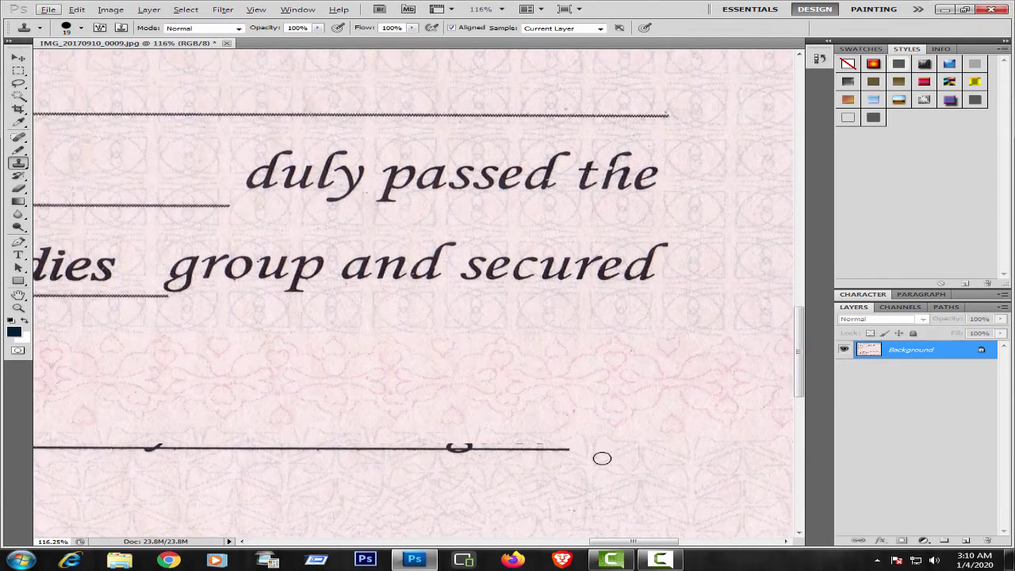
{"action": "left_click", "coordinate": [570, 456], "text": "alt"}
{"action": "left_click_drag", "start_coordinate": [415, 447], "coordinate": [548, 442]}
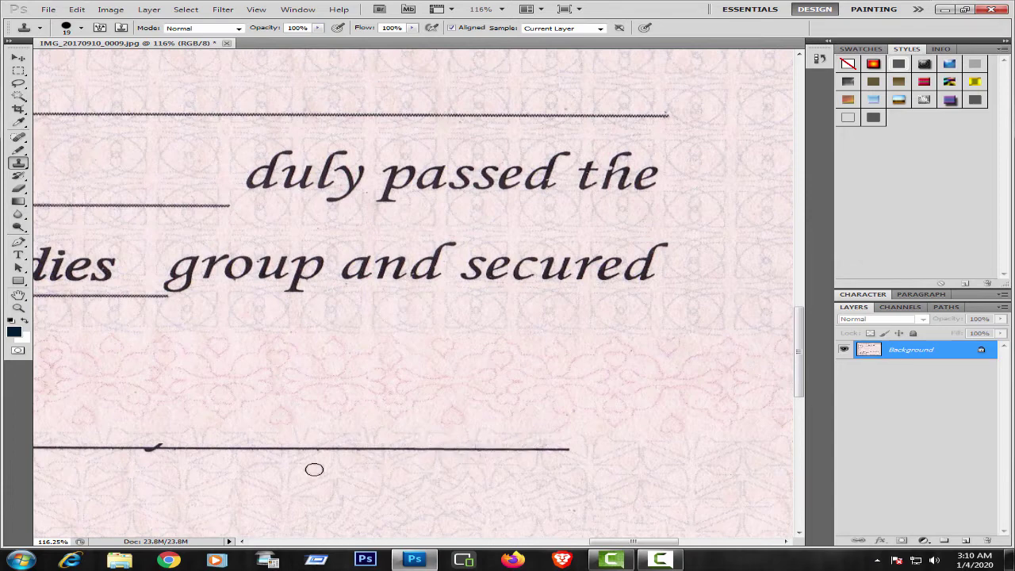
{"action": "left_click", "coordinate": [211, 450], "text": "alt"}
{"action": "left_click_drag", "start_coordinate": [168, 448], "coordinate": [140, 451]}
{"action": "scroll", "coordinate": [140, 450], "scroll_direction": "down", "scroll_amount": 3}
Clone paper texture over the spot around the 'N' of 'Nineteen' on the date-of-birth line
{"action": "scroll", "coordinate": [141, 450], "scroll_direction": "down", "scroll_amount": 1}
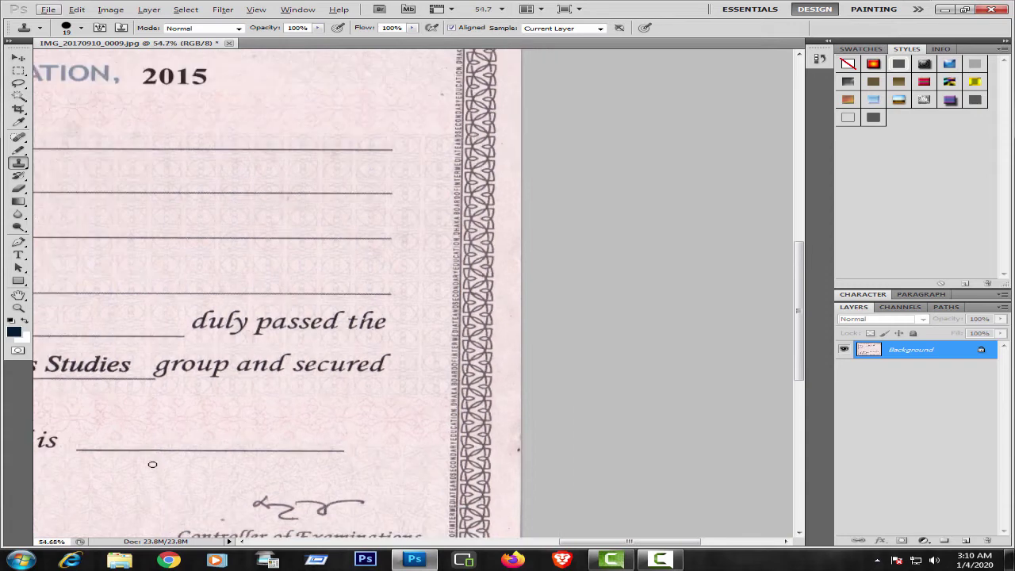
{"action": "left_click_drag", "start_coordinate": [579, 543], "coordinate": [426, 543]}
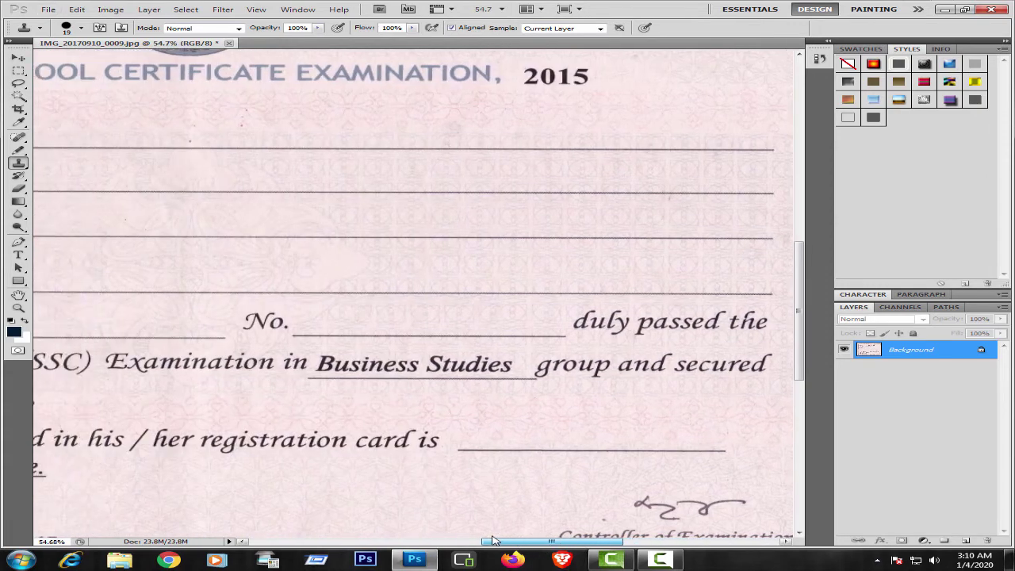
{"action": "scroll", "coordinate": [188, 448], "scroll_direction": "down", "scroll_amount": 1}
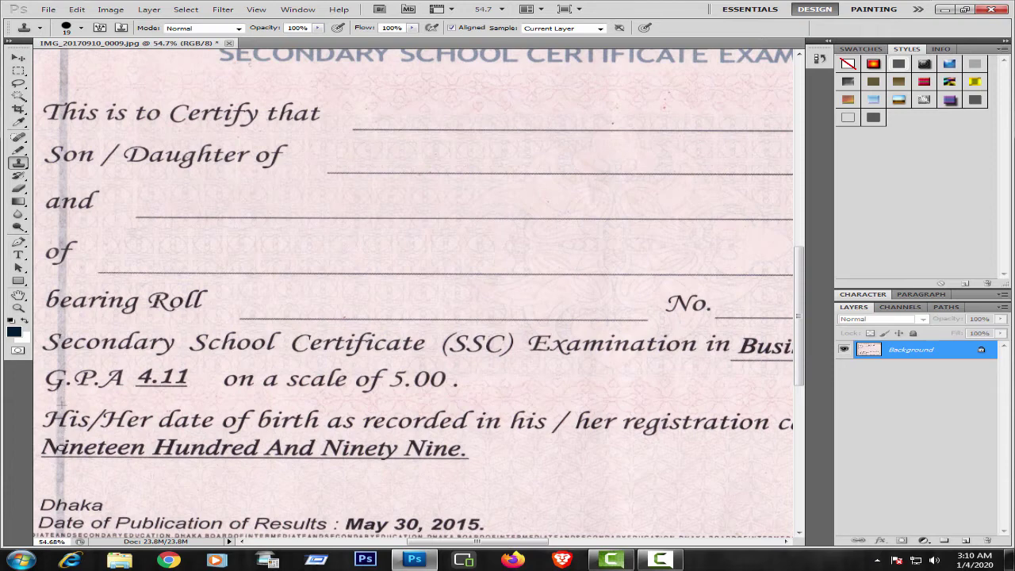
{"action": "left_click_drag", "start_coordinate": [62, 446], "coordinate": [63, 439]}
{"action": "left_click_drag", "start_coordinate": [62, 450], "coordinate": [65, 453]}
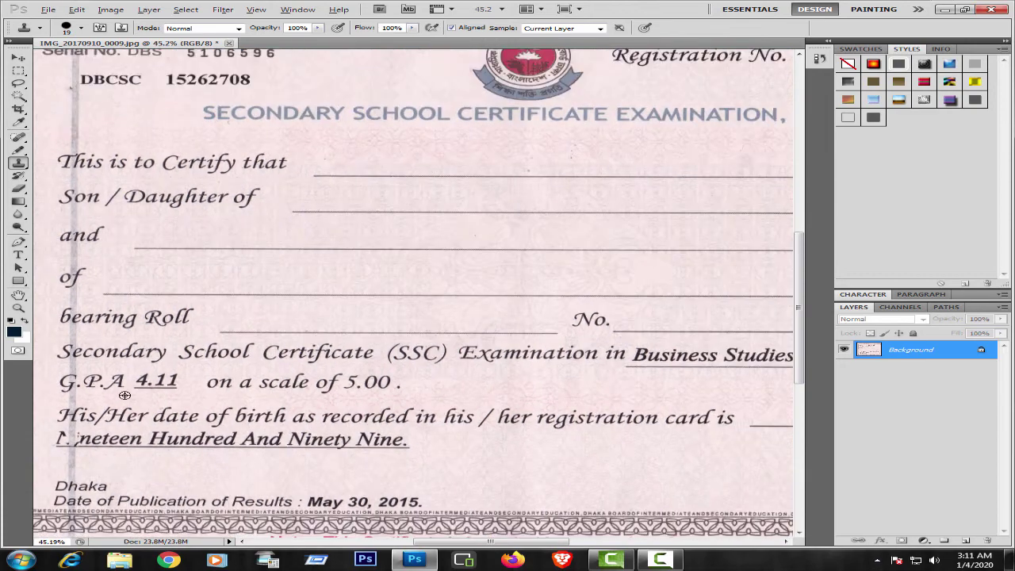
{"action": "scroll", "coordinate": [122, 397], "scroll_direction": "down", "scroll_amount": 1}
{"action": "scroll", "coordinate": [249, 410], "scroll_direction": "up", "scroll_amount": 1}
{"action": "scroll", "coordinate": [249, 410], "scroll_direction": "up", "scroll_amount": 1}
{"action": "scroll", "coordinate": [249, 410], "scroll_direction": "up", "scroll_amount": 1}
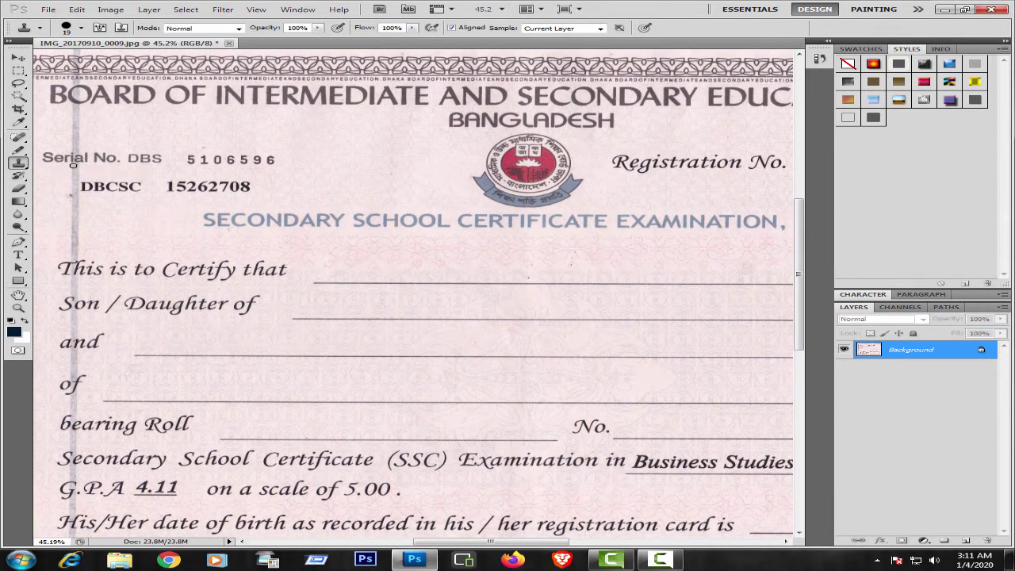
Set a 42 px clone brush and stamp digits so the serial reads 5109595
{"action": "left_click_drag", "start_coordinate": [103, 171], "coordinate": [199, 146]}
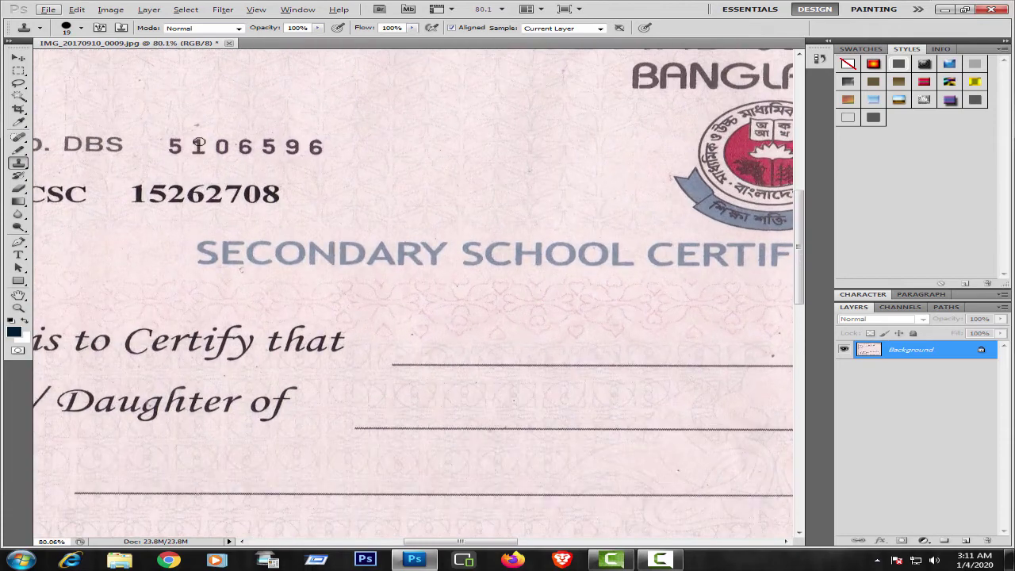
{"action": "right_click", "coordinate": [199, 145]}
{"action": "left_click_drag", "start_coordinate": [249, 168], "coordinate": [255, 167]}
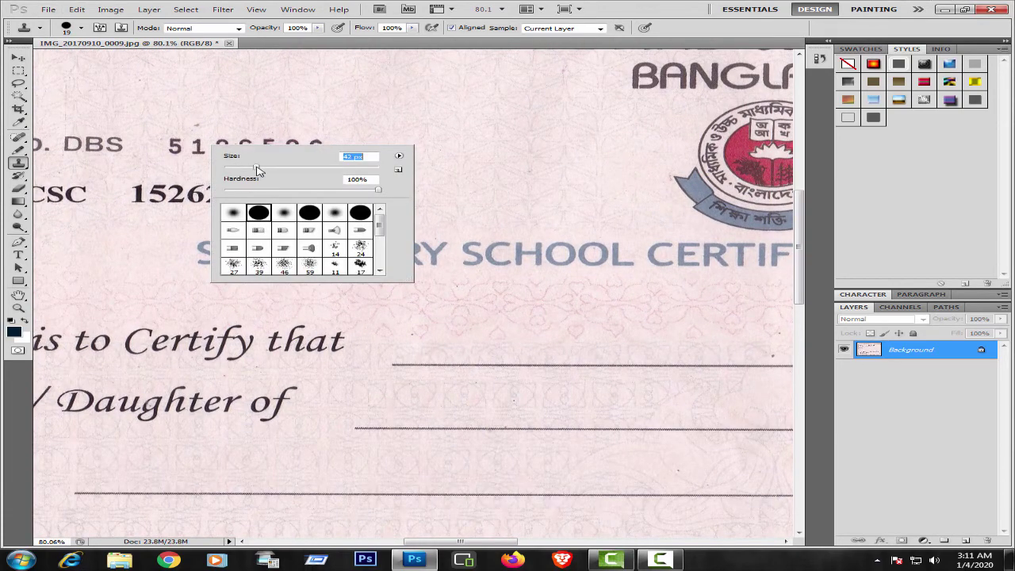
{"action": "left_click", "coordinate": [190, 122], "text": "alt"}
{"action": "left_click", "coordinate": [173, 145]}
{"action": "key", "text": "Return"}
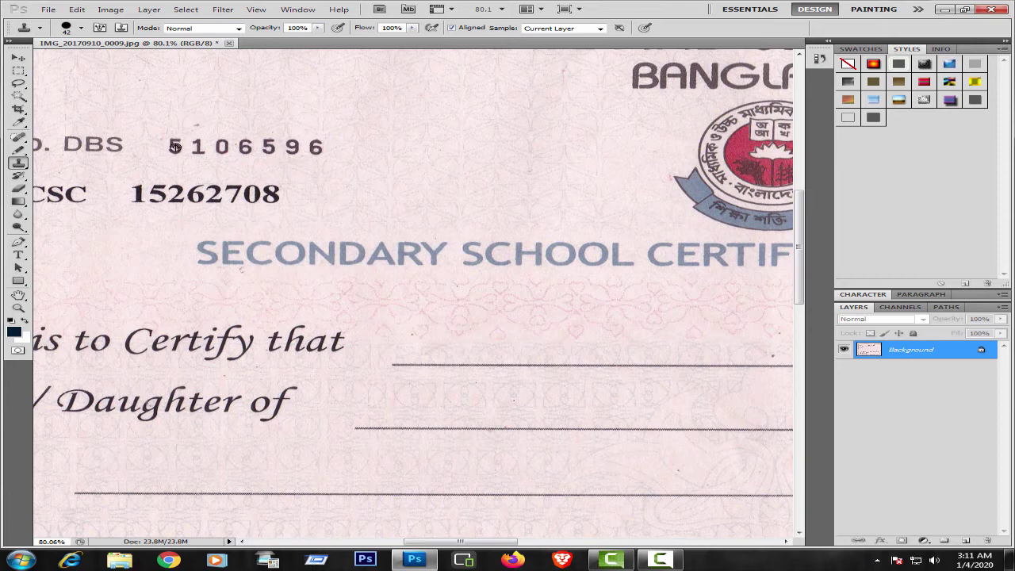
{"action": "left_click", "coordinate": [175, 147], "text": "alt"}
{"action": "left_click", "coordinate": [314, 148]}
{"action": "left_click_drag", "start_coordinate": [242, 145], "coordinate": [244, 144]}
Shrink the brush to 29 px and stamp a 1 over the final 8 of 15262708
{"action": "left_click", "coordinate": [136, 191], "text": "alt"}
{"action": "left_click_drag", "start_coordinate": [292, 193], "coordinate": [273, 192]}
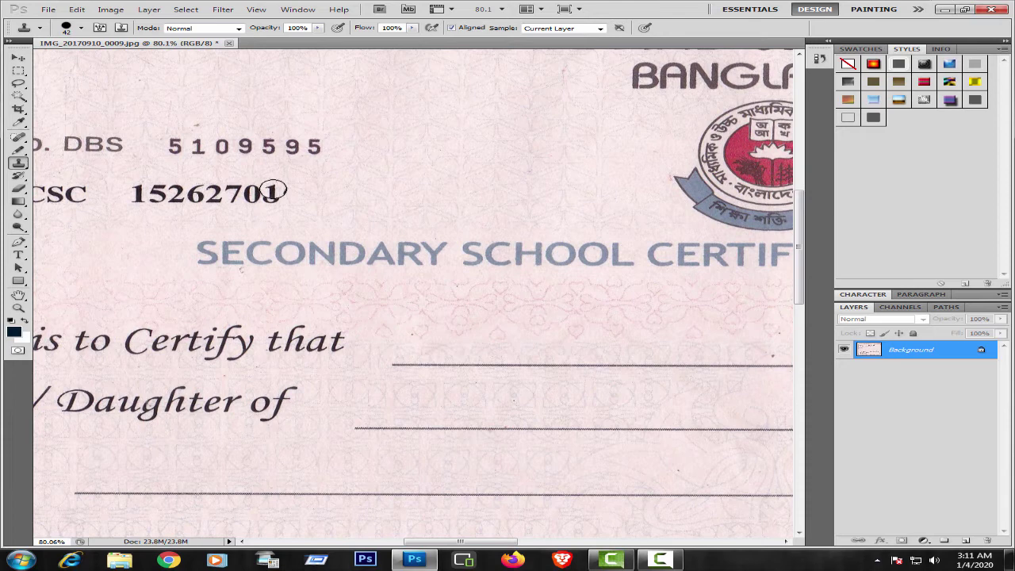
{"action": "key", "text": "ctrl+z"}
{"action": "right_click", "coordinate": [277, 192]}
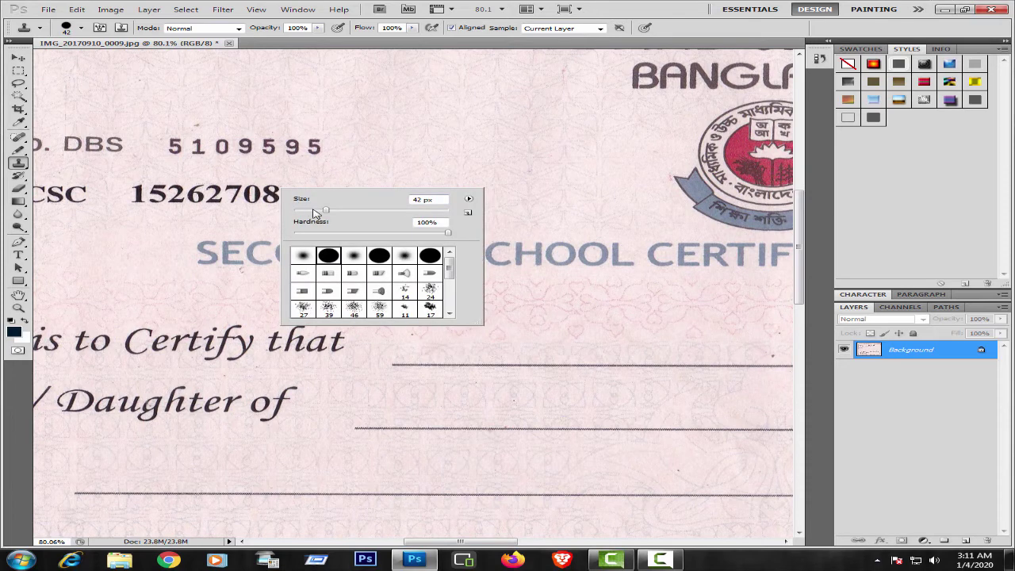
{"action": "left_click", "coordinate": [316, 211]}
{"action": "left_click", "coordinate": [137, 190], "text": "alt"}
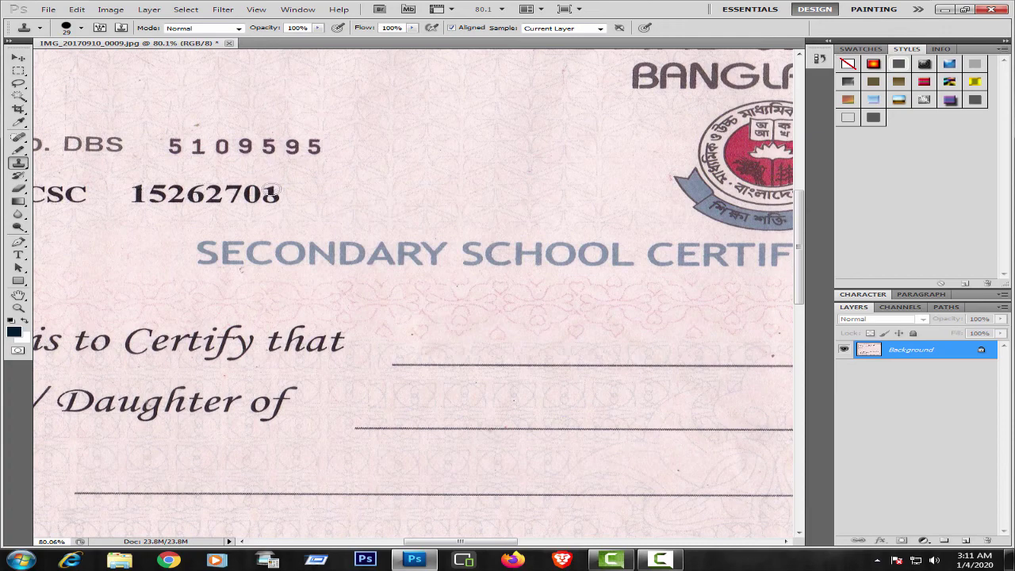
{"action": "left_click_drag", "start_coordinate": [272, 191], "coordinate": [268, 198]}
{"action": "left_click_drag", "start_coordinate": [470, 541], "coordinate": [596, 541]}
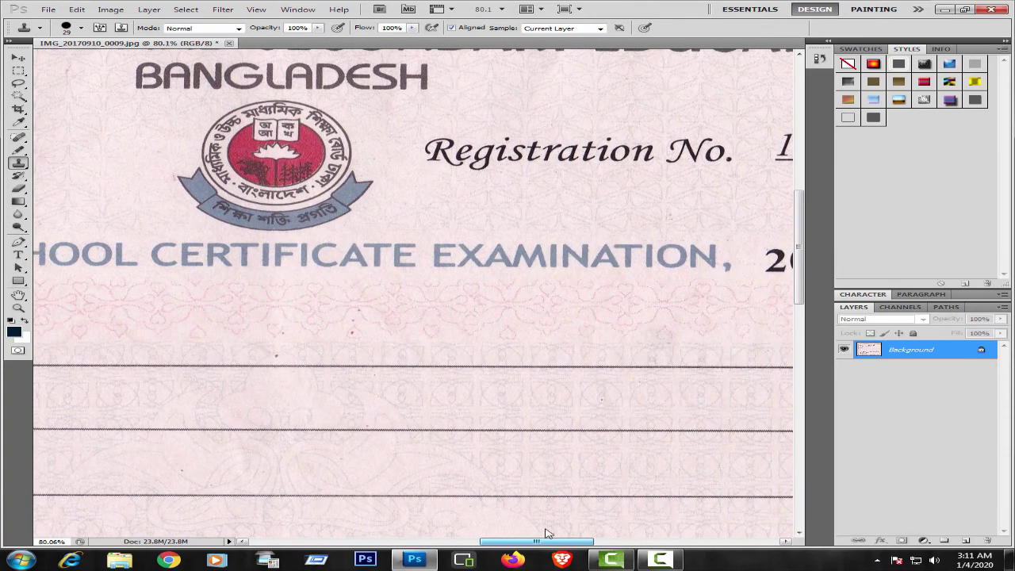
Erase the 5 of 2015 with background texture and stamp a 1 over the 3 of 2013
{"action": "scroll", "coordinate": [559, 332], "scroll_direction": "up", "scroll_amount": 3}
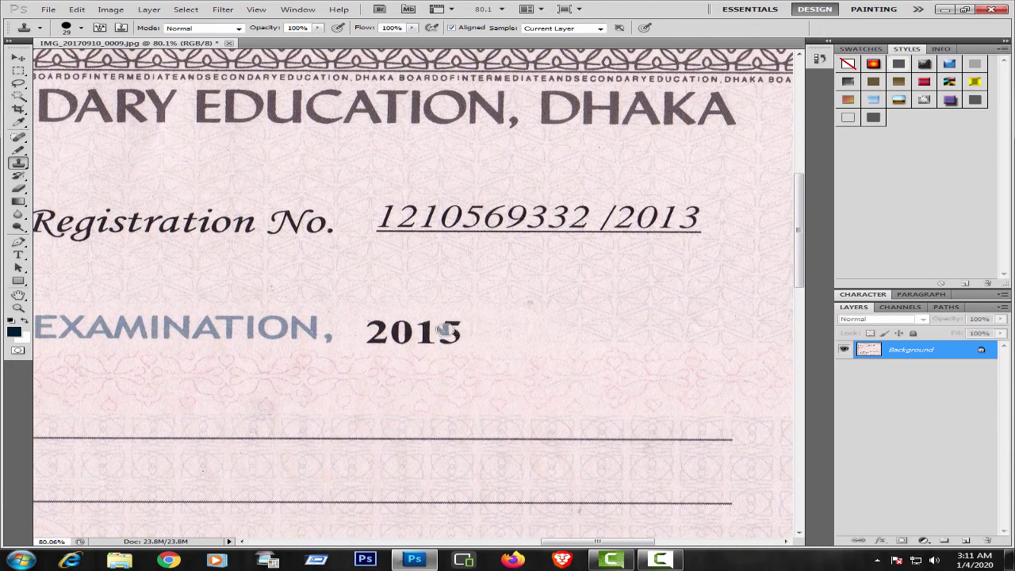
{"action": "left_click", "coordinate": [486, 327], "text": "alt"}
{"action": "mouse_move", "coordinate": [458, 327]}
{"action": "left_mouse_down"}
{"action": "mouse_move", "coordinate": [444, 328]}
{"action": "mouse_move", "coordinate": [452, 343]}
{"action": "mouse_move", "coordinate": [462, 336]}
{"action": "left_mouse_up"}
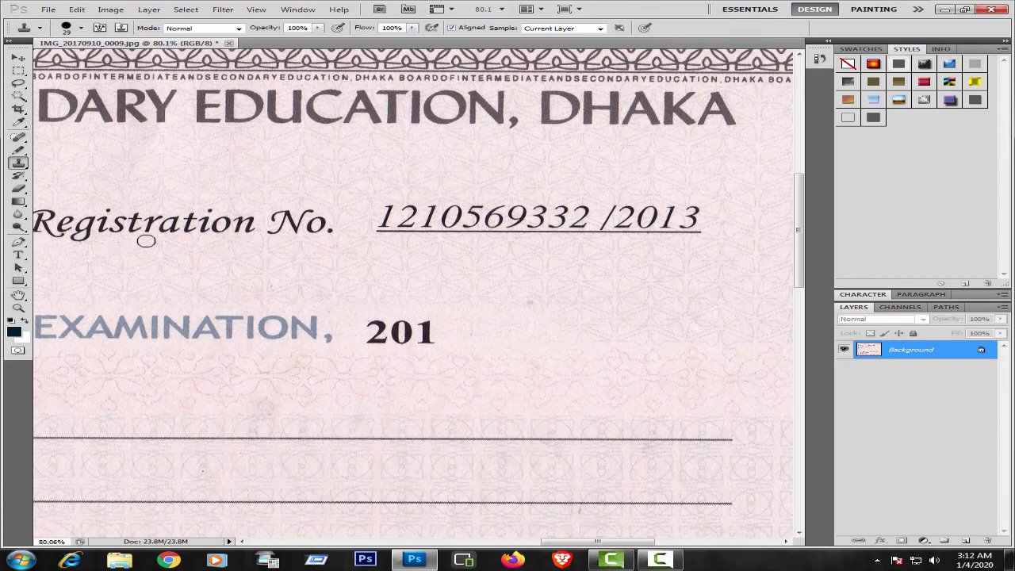
{"action": "left_click", "coordinate": [388, 207], "text": "alt"}
{"action": "left_click_drag", "start_coordinate": [691, 208], "coordinate": [687, 225]}
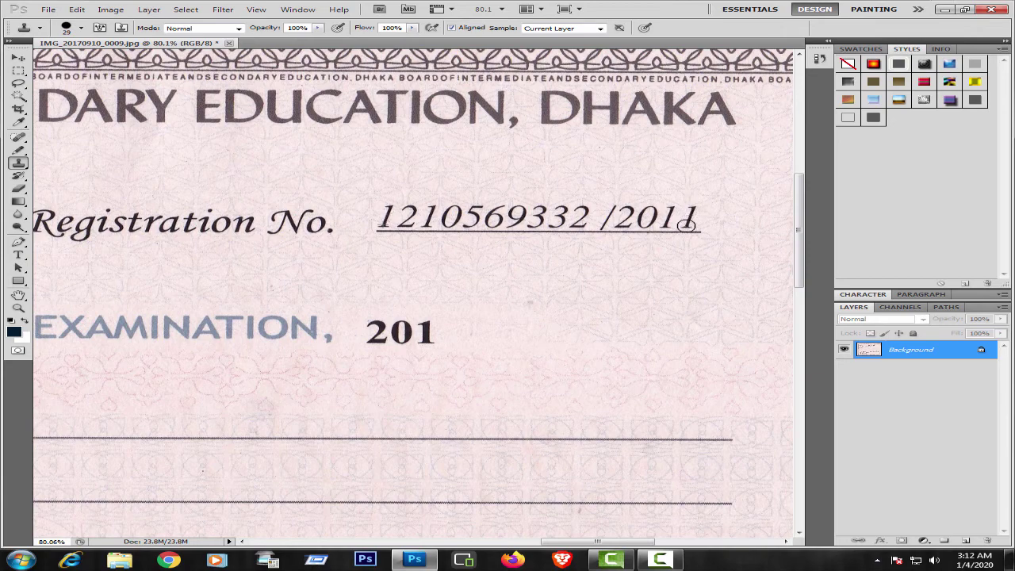